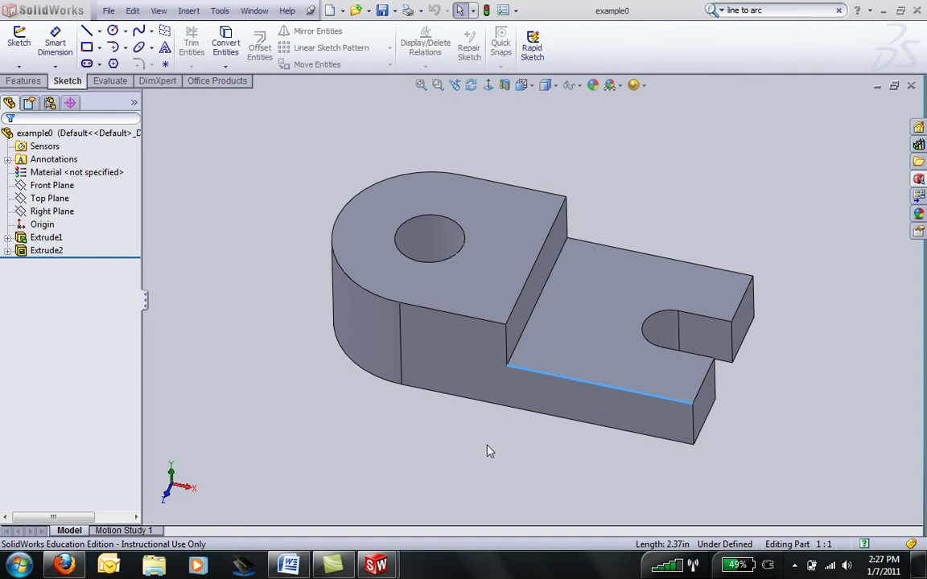
# - Orbit the example part to inspect it, then return it to the top view
pyautogui.moveTo(463, 424); pyautogui.dragTo(455, 388, button='middle')
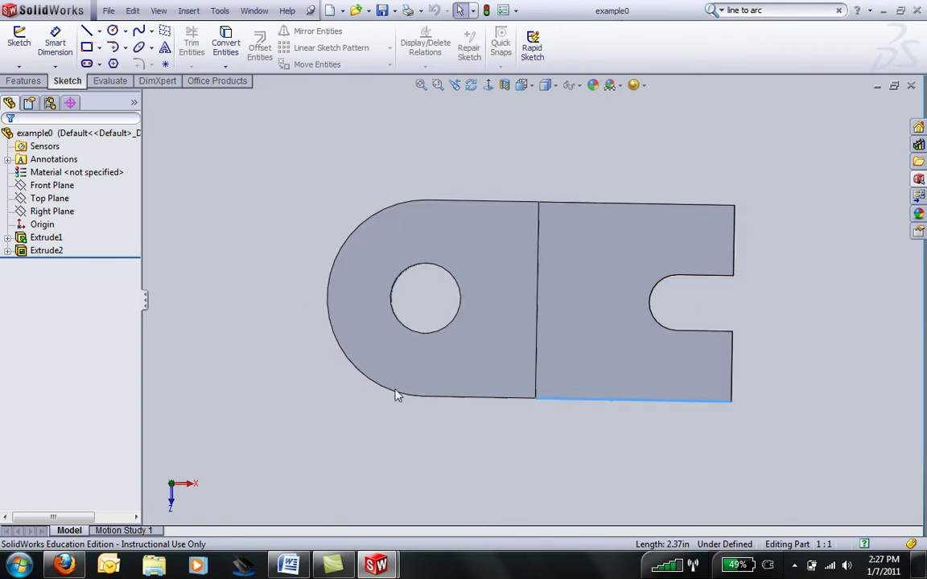
pyautogui.moveTo(591, 467); pyautogui.dragTo(621, 428, button='middle')
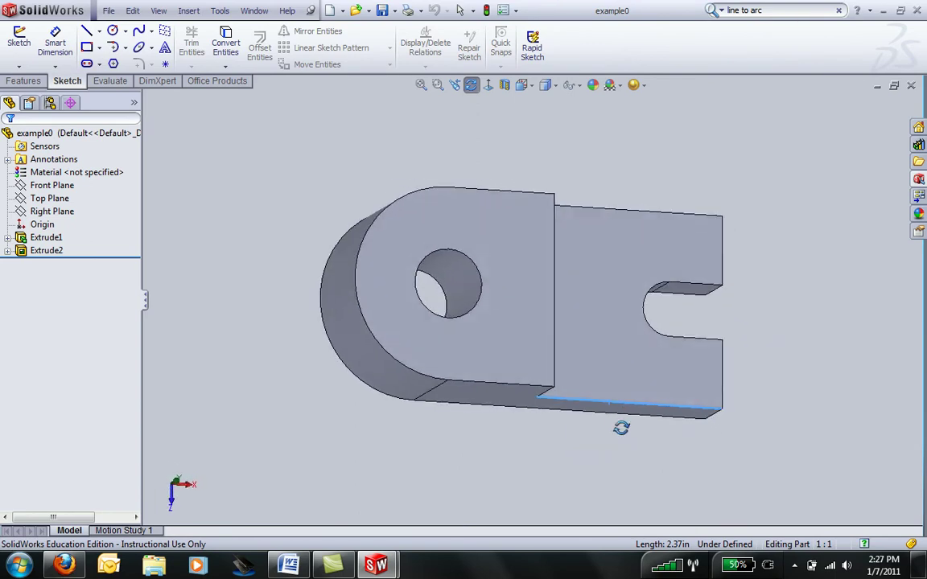
pyautogui.hotkey('ctrl', '5')
pyautogui.press('Escape')
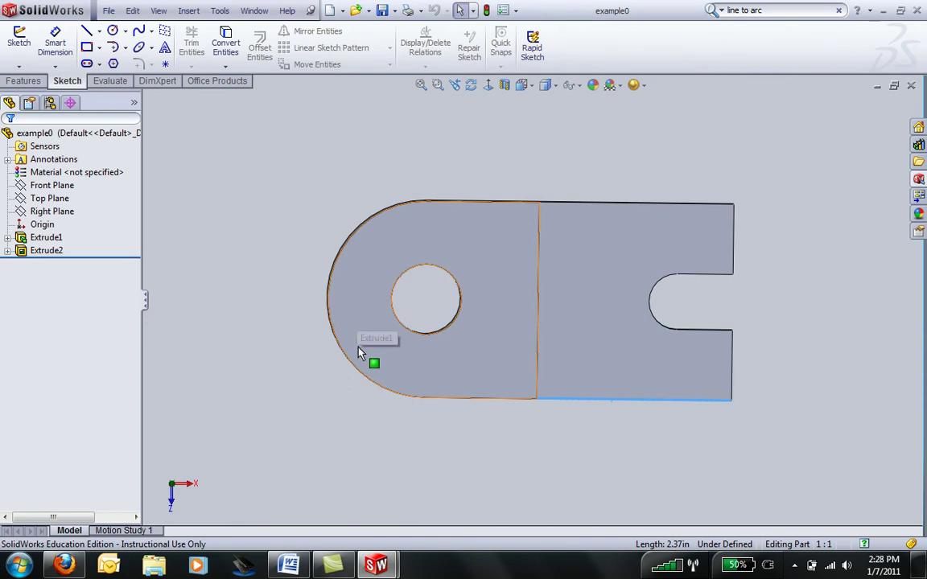
# - From the example drawing window, create a new Part document, Part5
pyautogui.moveTo(380, 567)
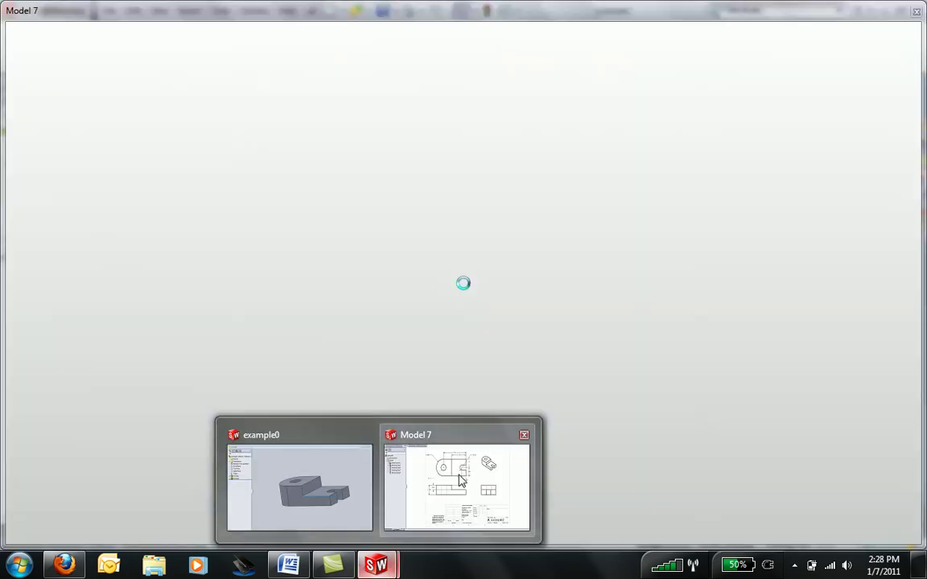
pyautogui.click(459, 479)
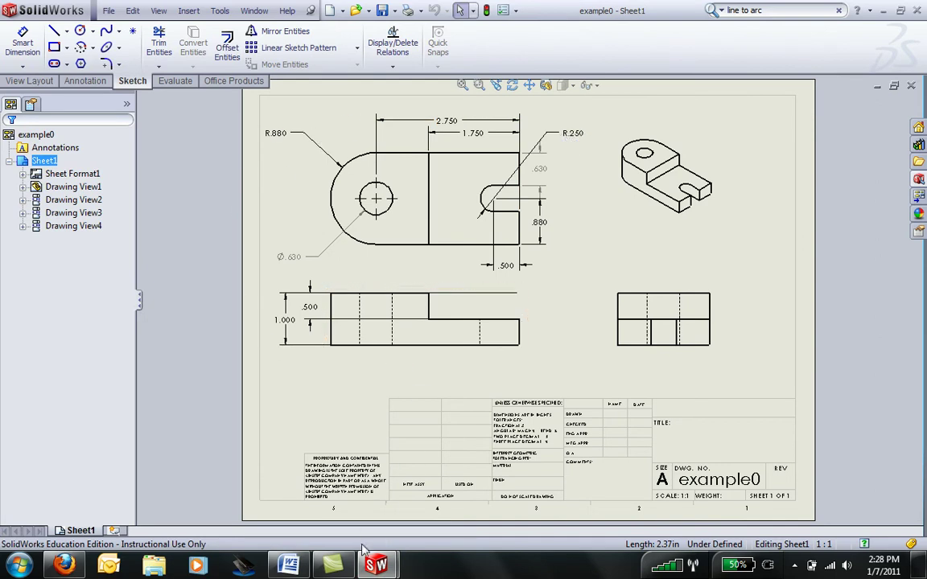
pyautogui.click(329, 10)
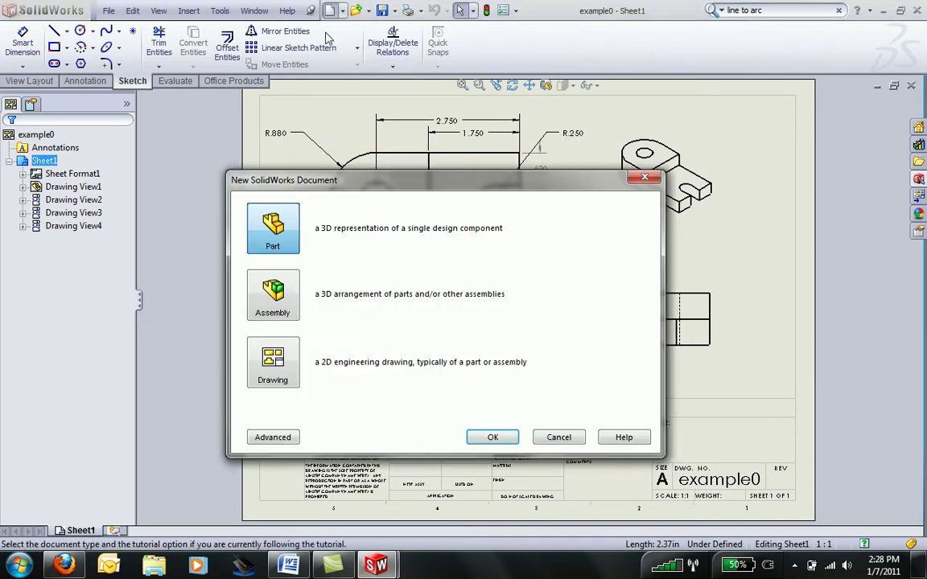
pyautogui.click(493, 437)
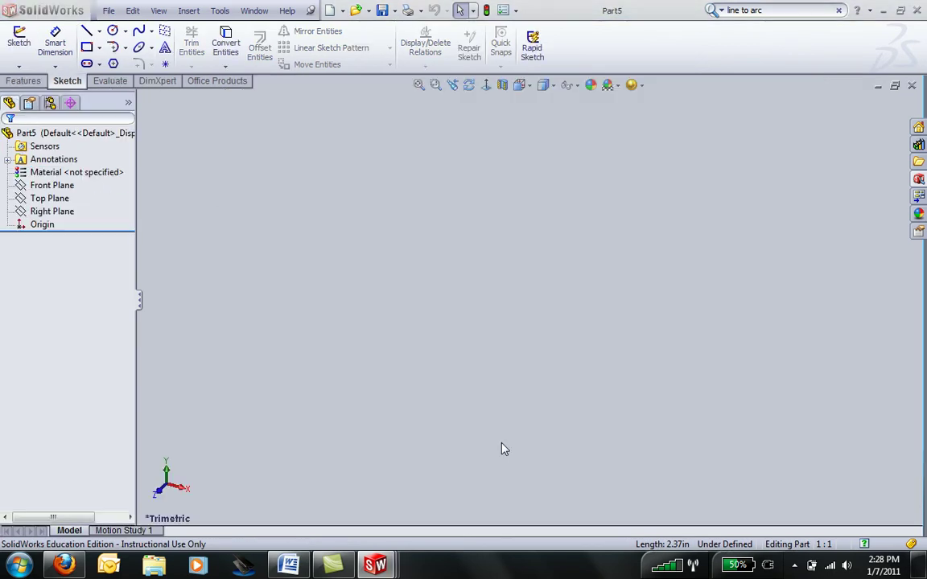
pyautogui.click(506, 11)
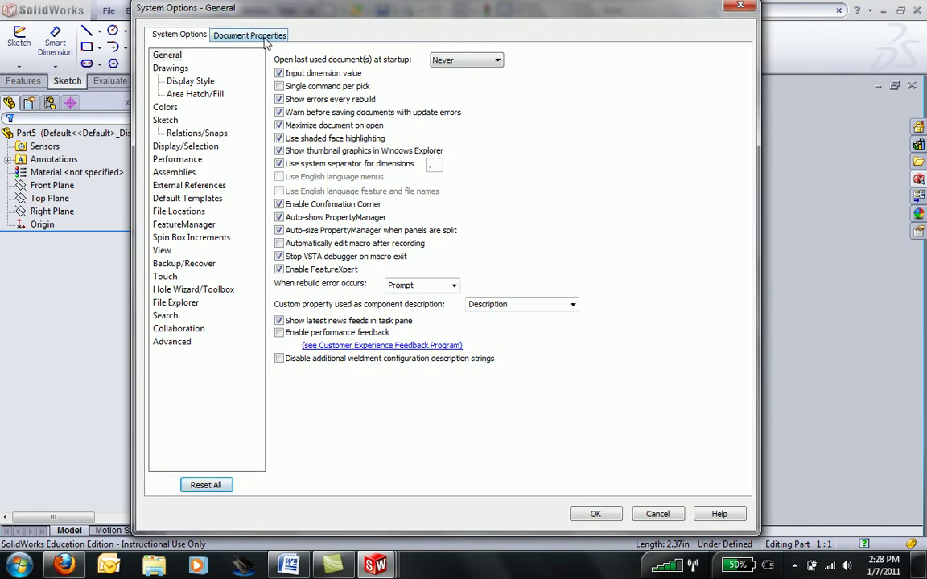
pyautogui.click(251, 36)
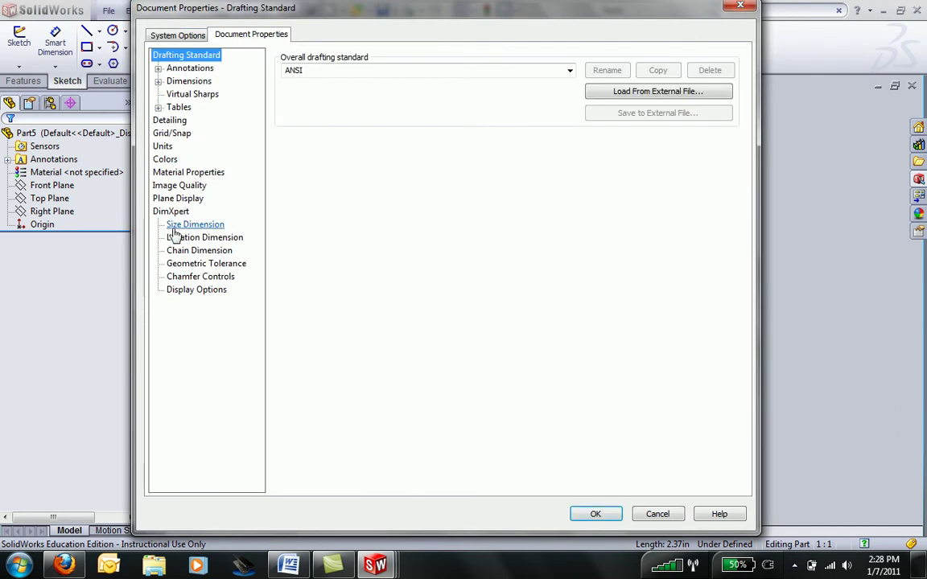
pyautogui.click(165, 148)
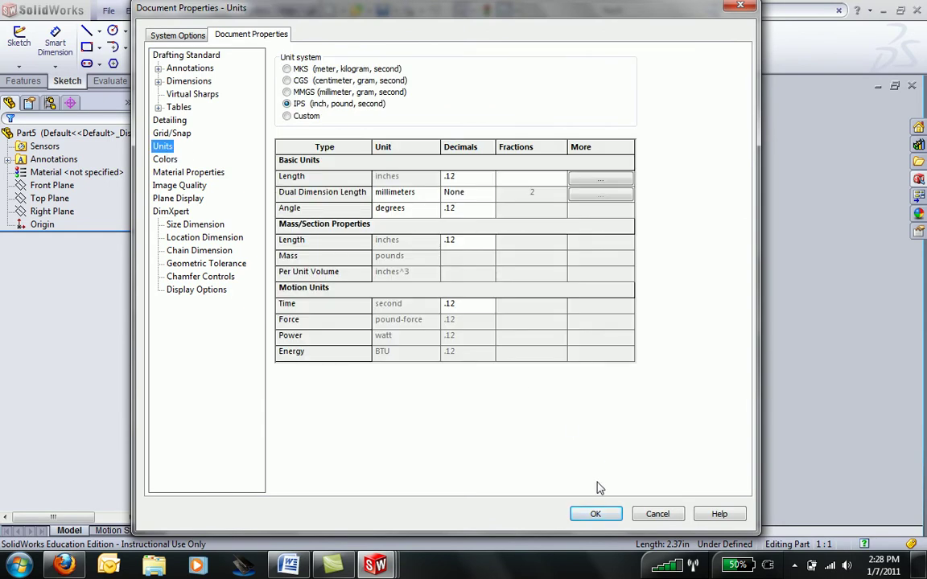
pyautogui.click(605, 519)
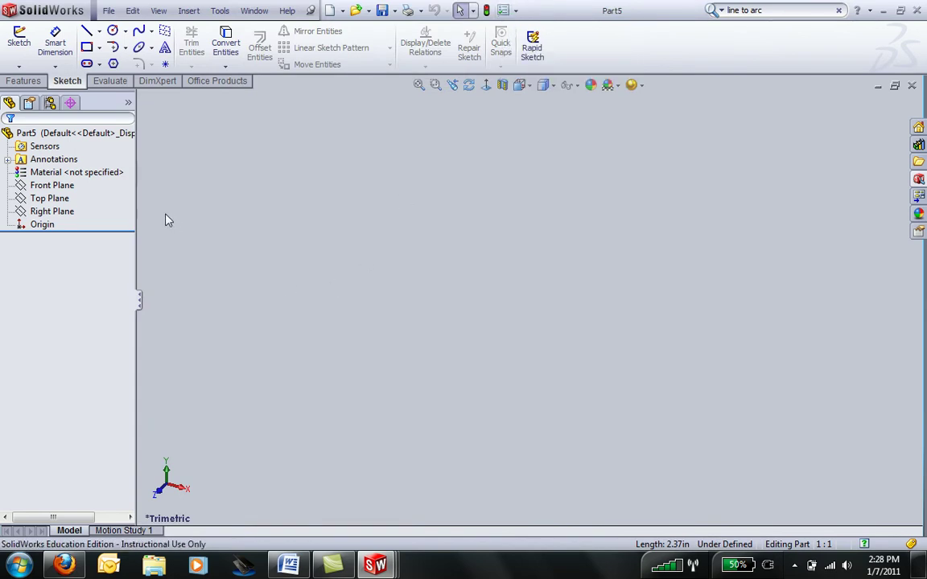
# - Start Sketch1 on Part5's Top Plane
pyautogui.click(51, 198)
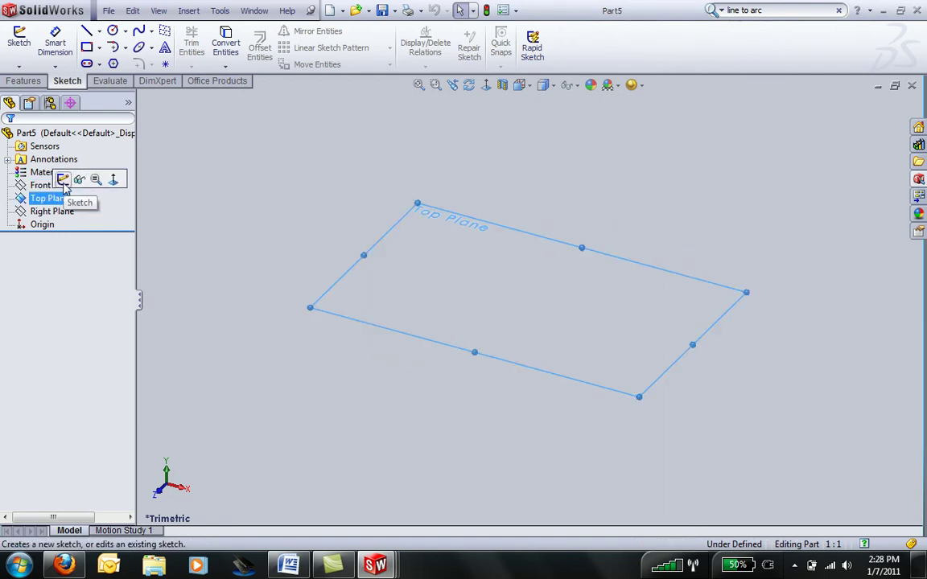
pyautogui.click(63, 180)
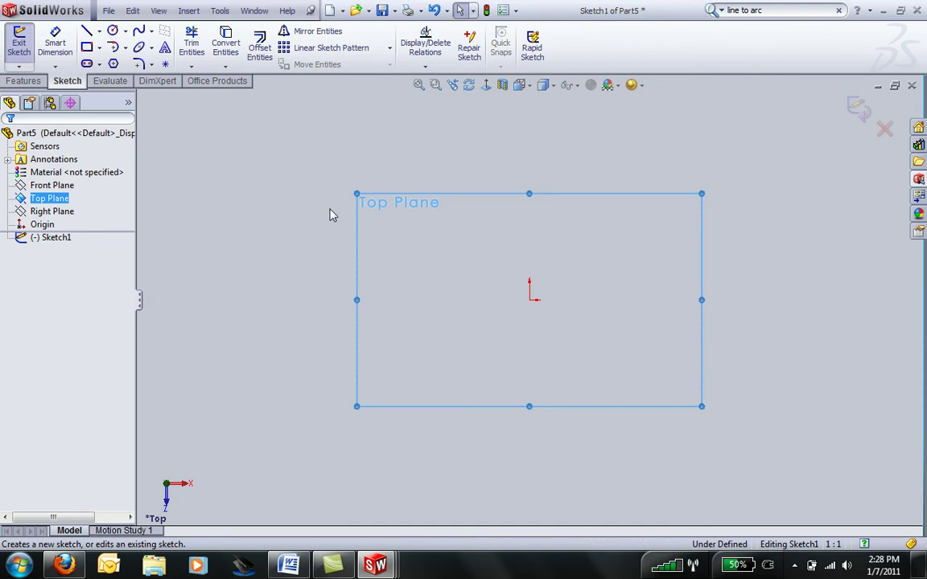
# - Draw the closed bracket outline from the origin with an R0.33 U-shaped slot and large rounded left end
pyautogui.click(88, 34)
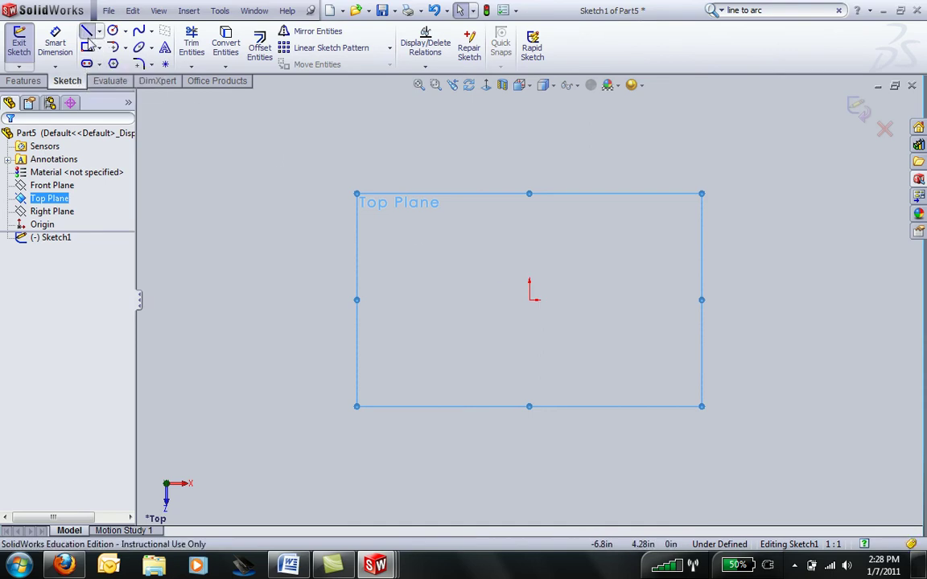
pyautogui.click(530, 301)
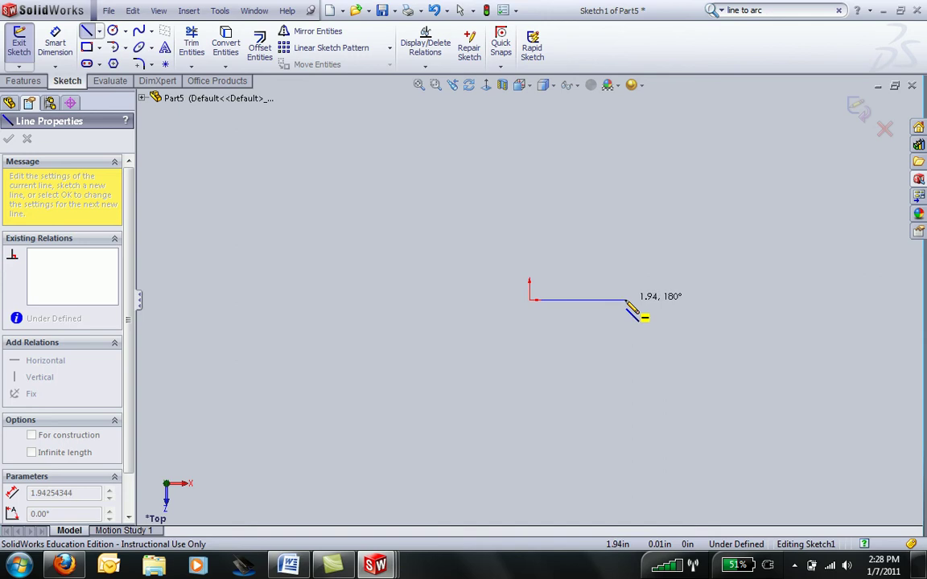
pyautogui.click(626, 301)
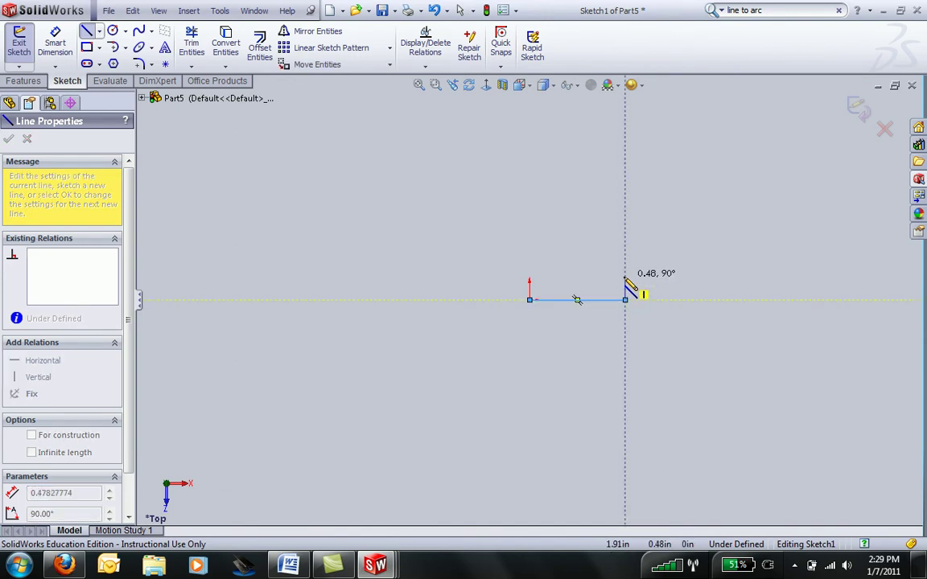
pyautogui.click(625, 277)
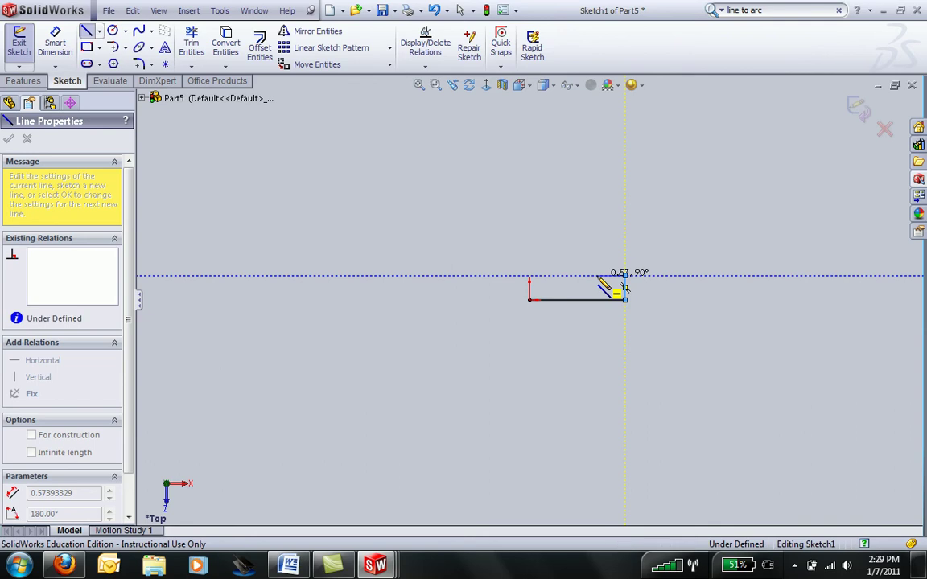
pyautogui.click(597, 276)
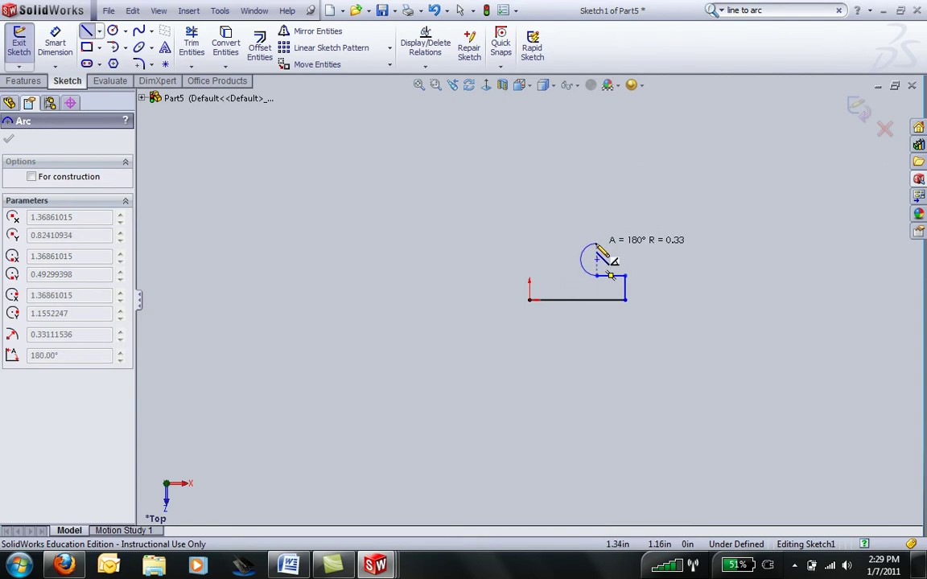
pyautogui.click(597, 244)
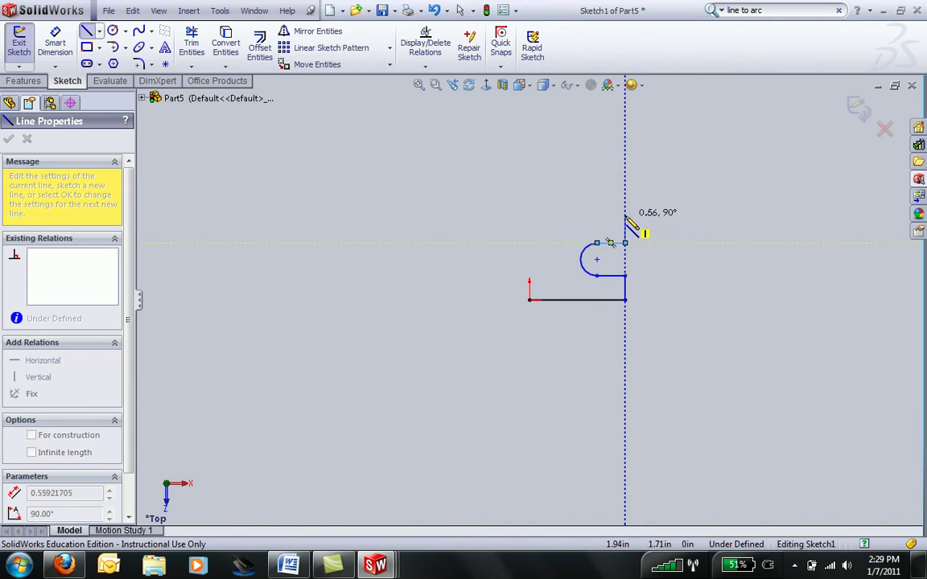
pyautogui.click(625, 208)
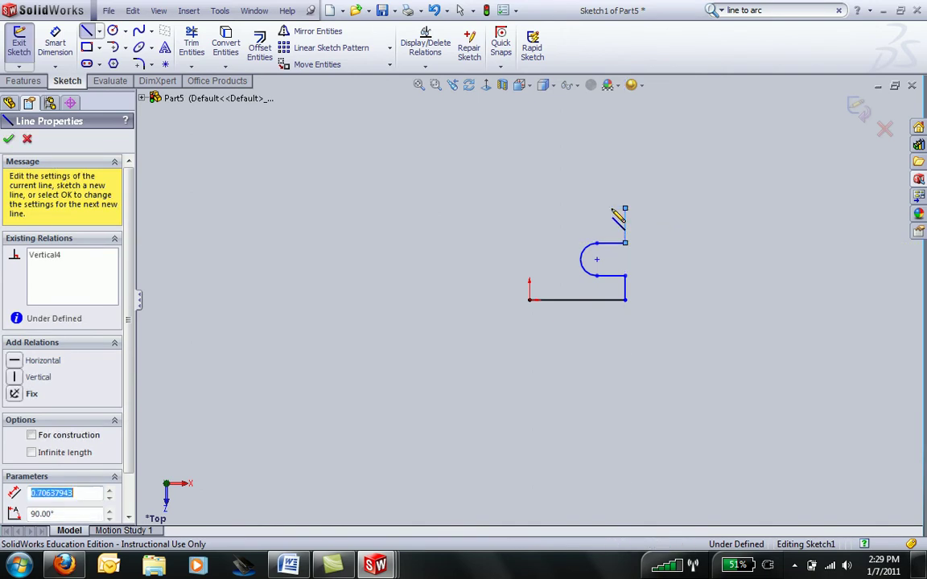
pyautogui.click(529, 209)
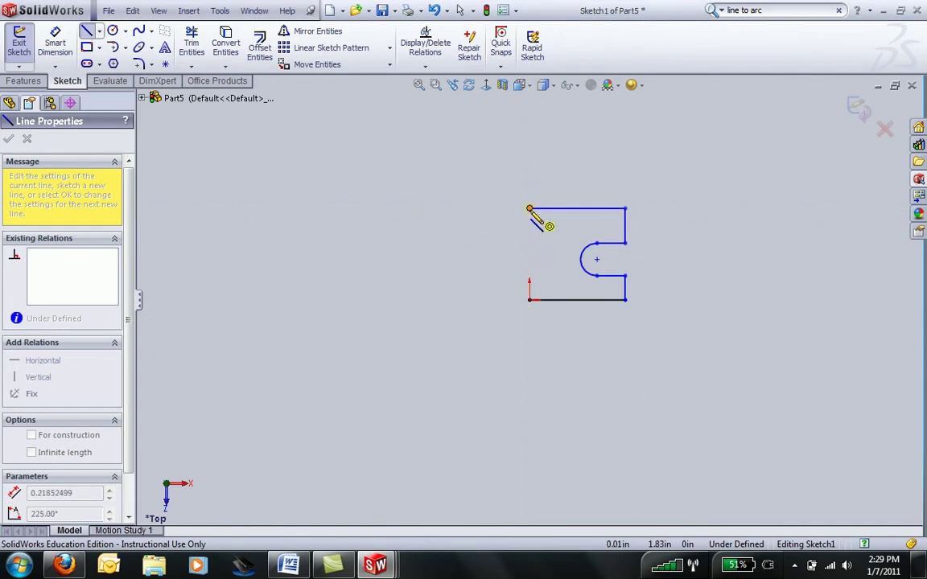
pyautogui.moveTo(529, 209)
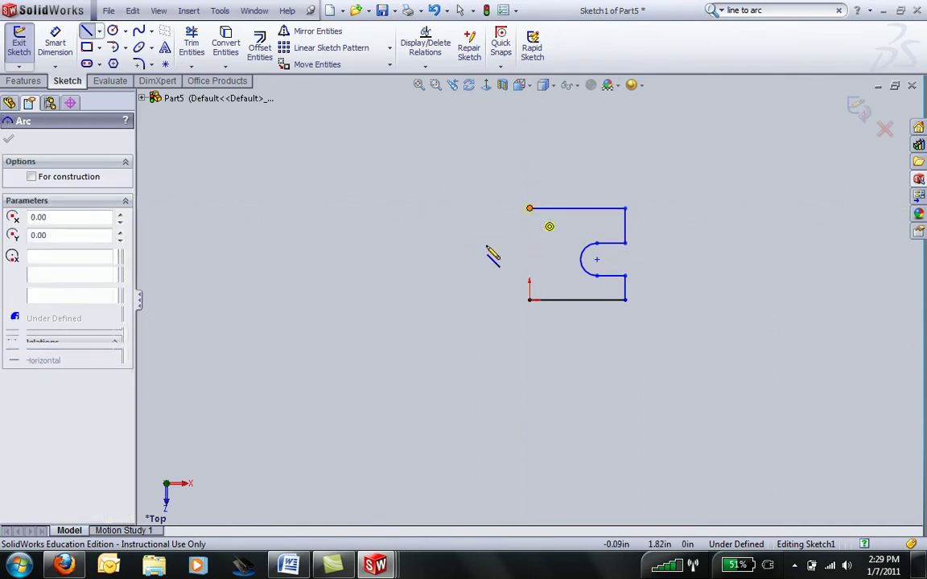
pyautogui.click(529, 300)
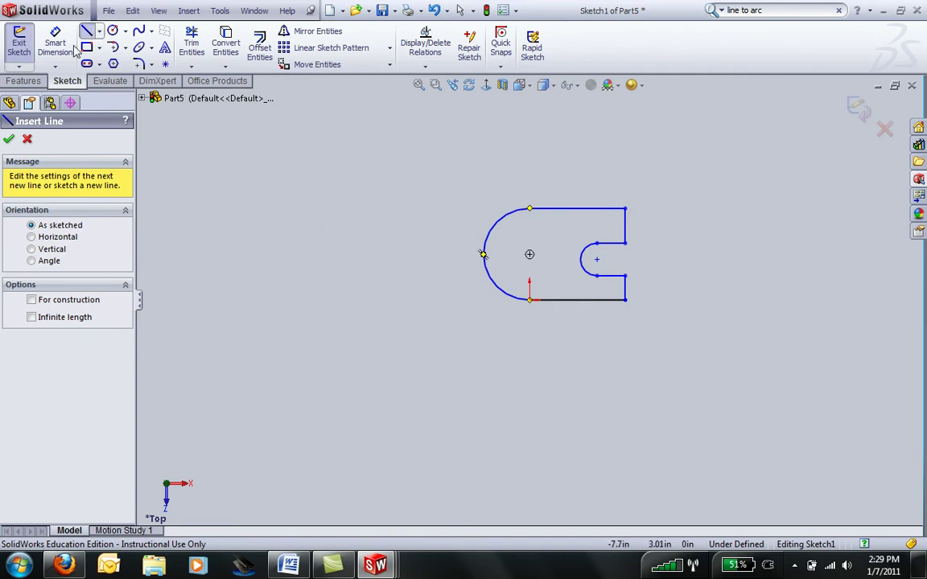
# - Draw a small hole circle centred on the rounded end's arc centre
pyautogui.click(113, 34)
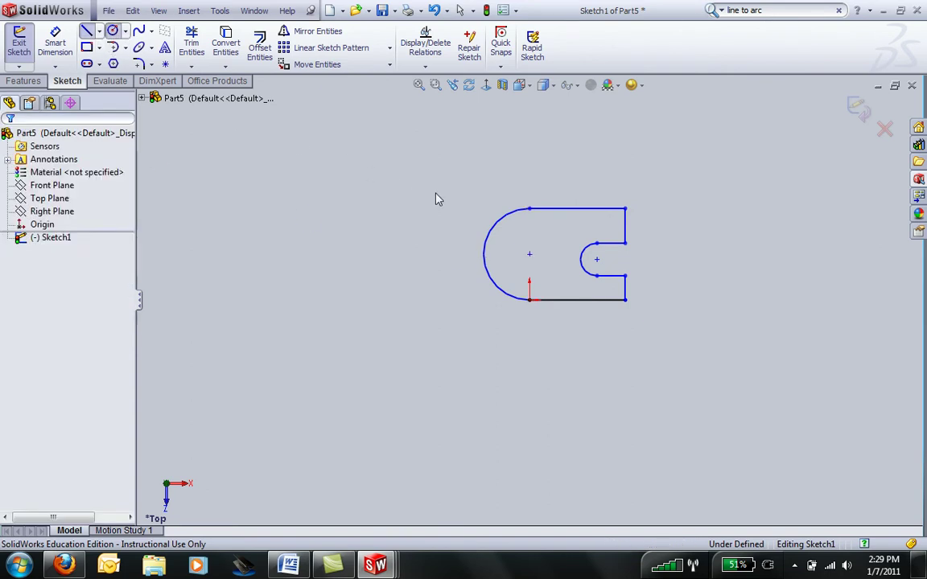
pyautogui.click(530, 255)
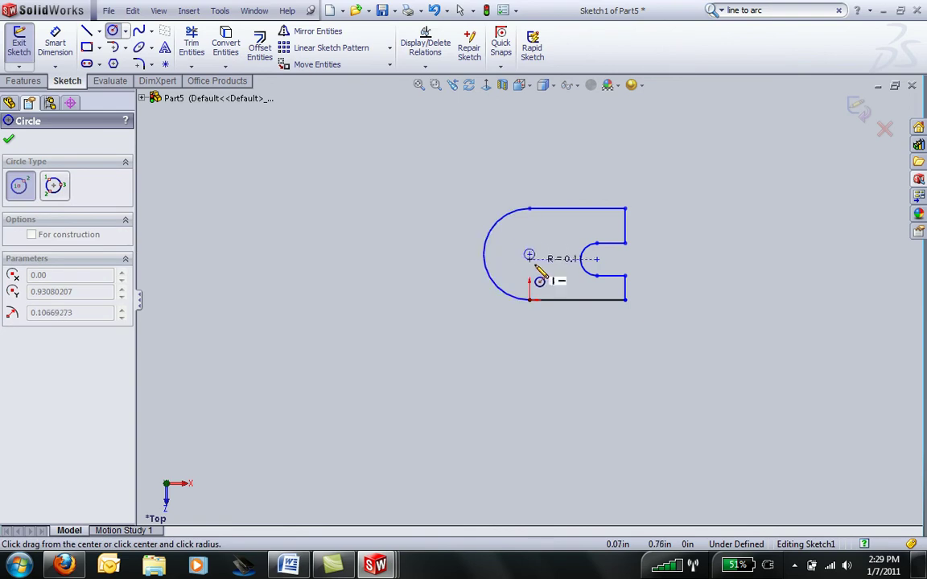
pyautogui.click(542, 267)
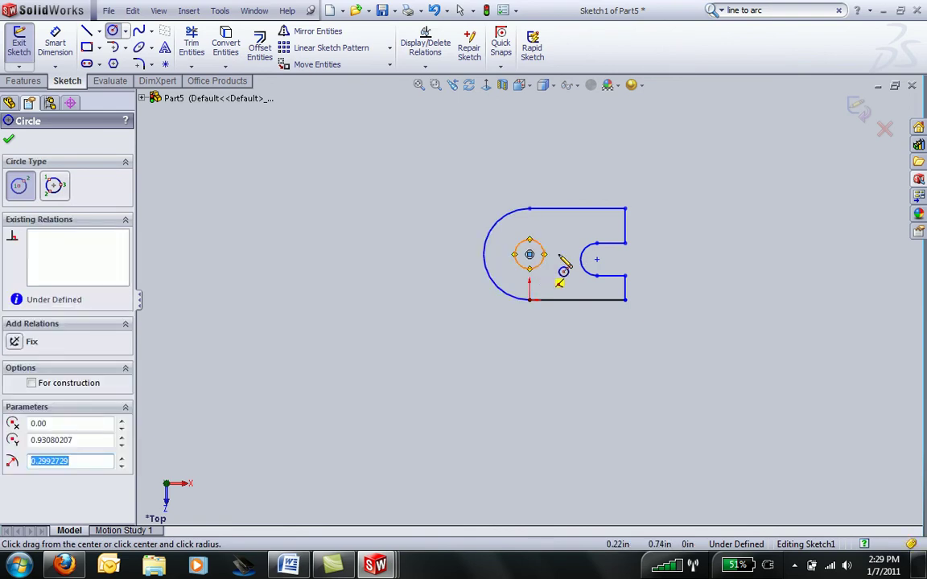
pyautogui.press('Escape')
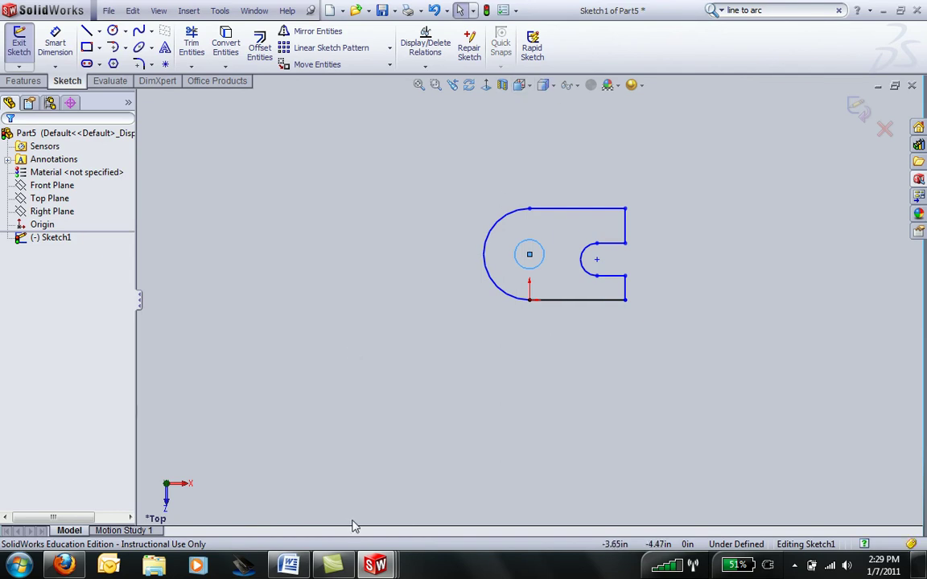
pyautogui.moveTo(378, 566)
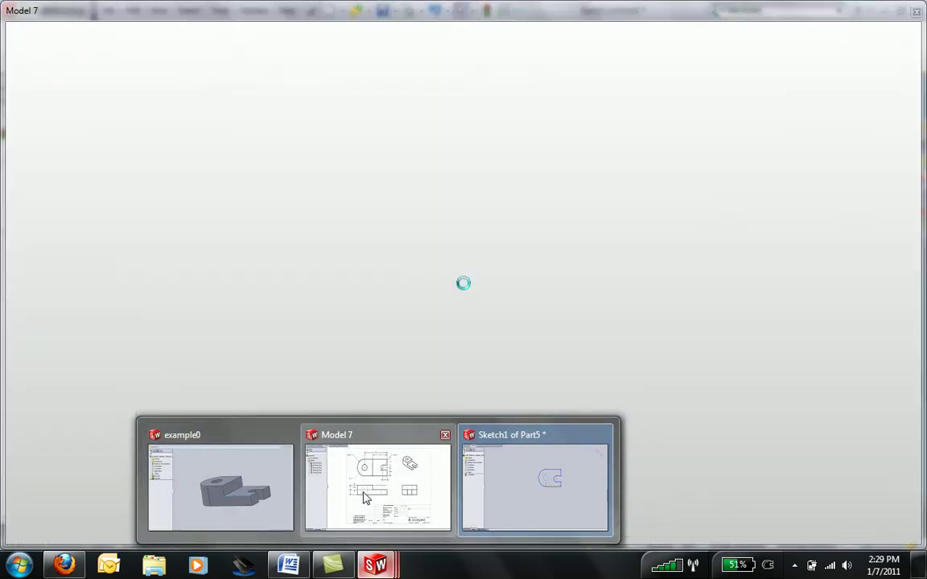
pyautogui.click(364, 498)
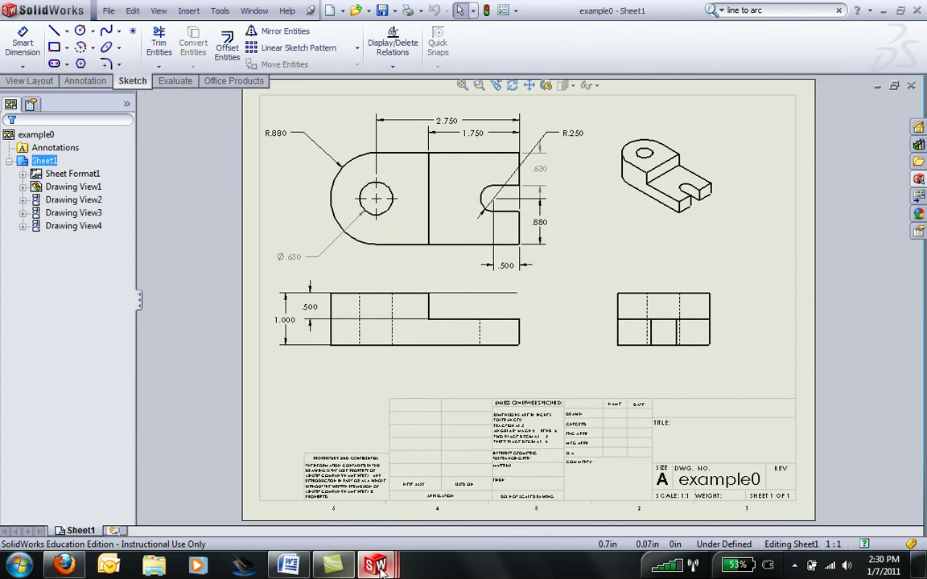
pyautogui.moveTo(375, 565)
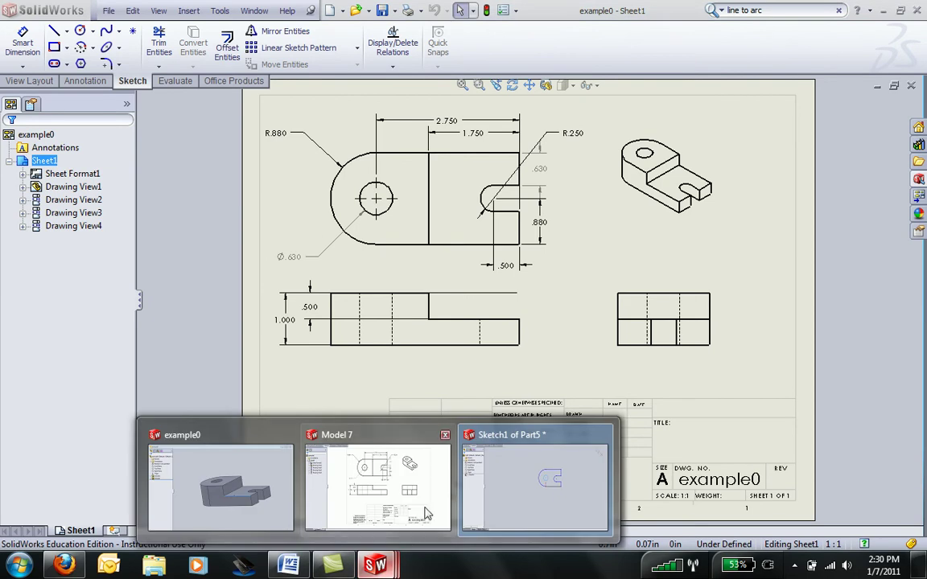
pyautogui.click(509, 479)
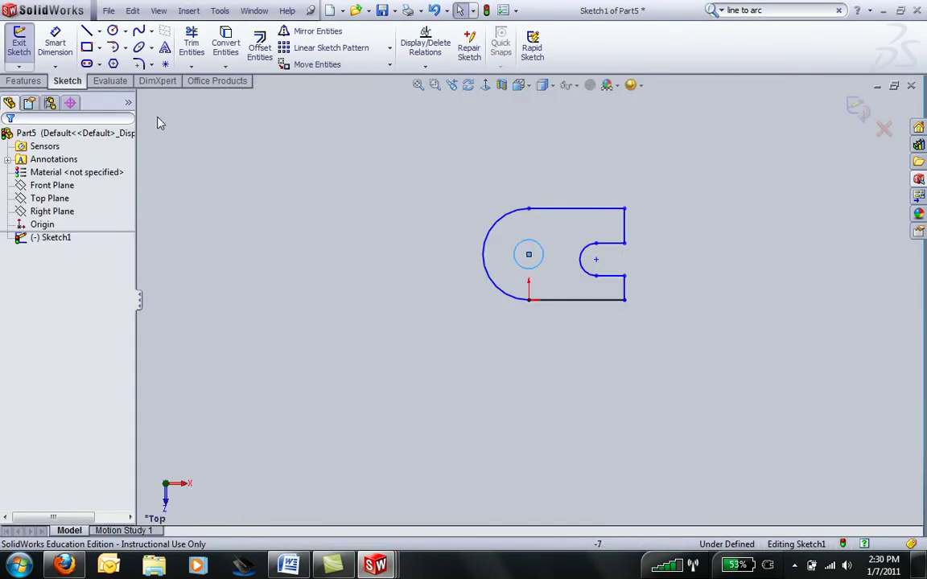
# - Dimension the top and bottom lengths of the outline to 2.75 each
pyautogui.click(55, 45)
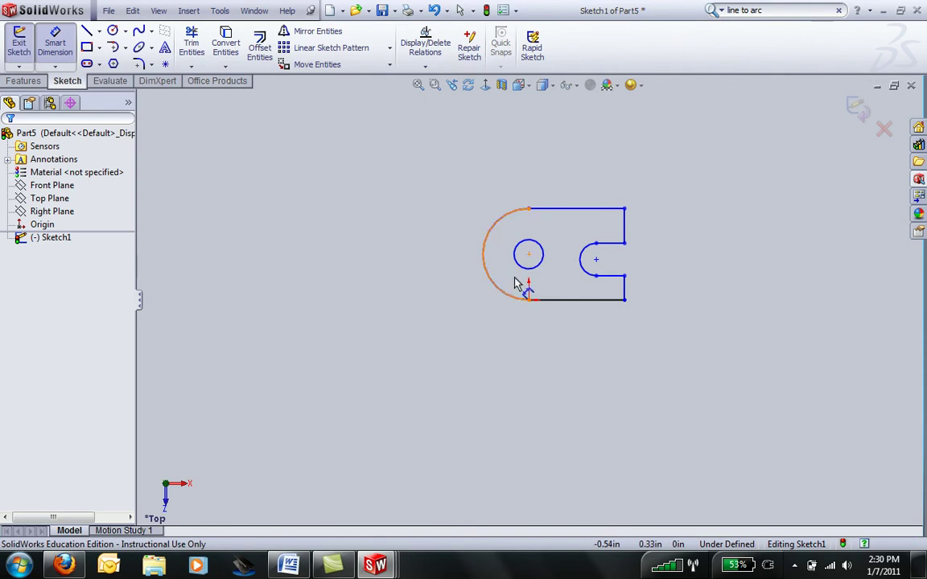
pyautogui.click(529, 256)
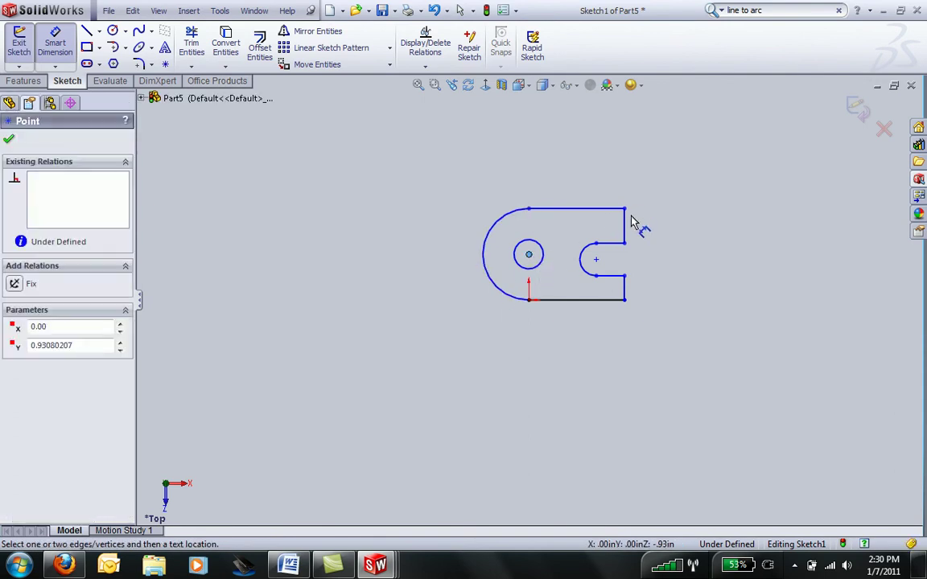
pyautogui.click(624, 210)
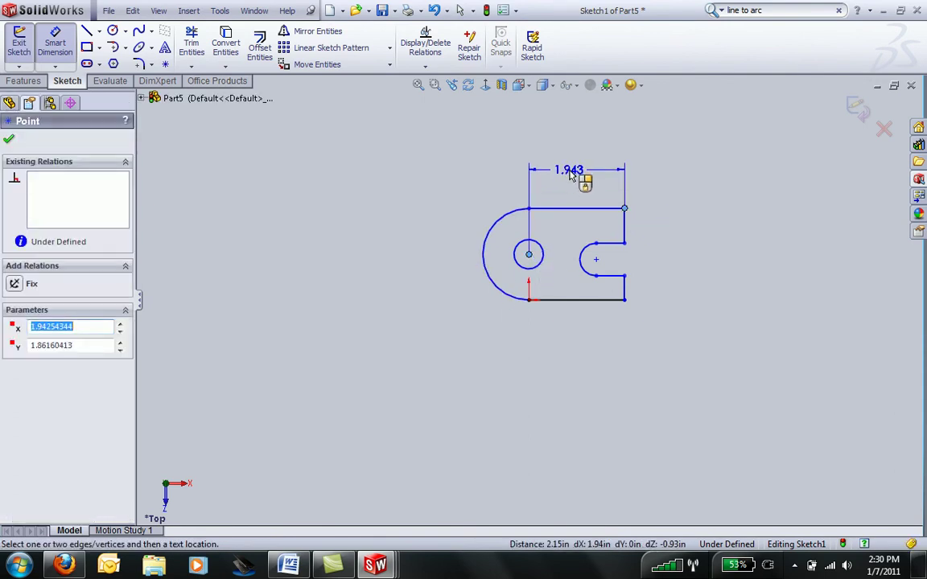
pyautogui.click(570, 169)
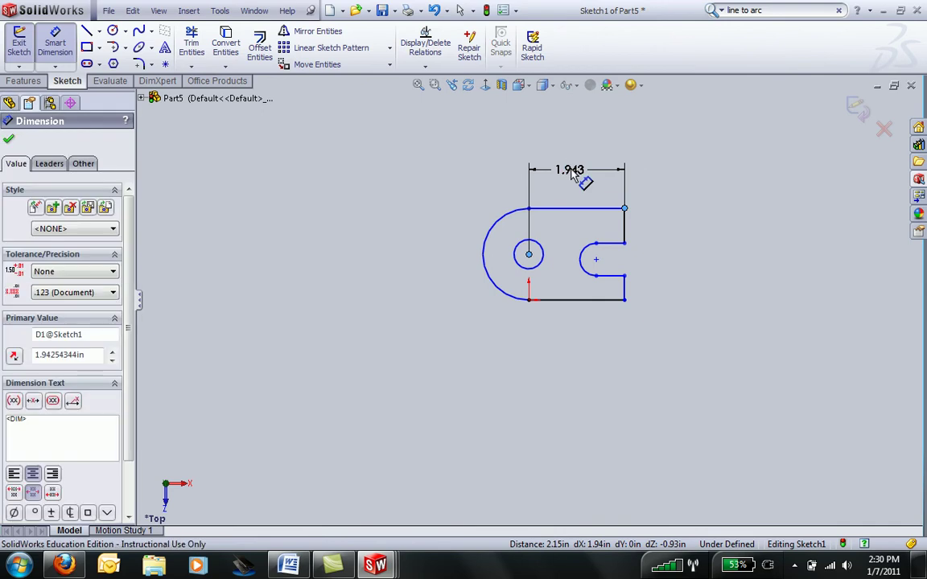
pyautogui.doubleClick(570, 170)
pyautogui.write('2.')
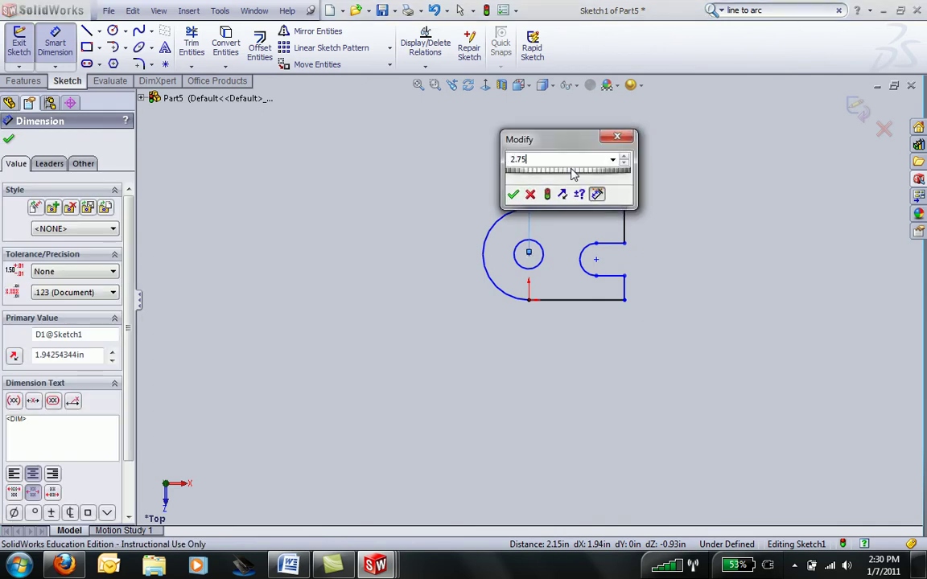
pyautogui.write('75')
pyautogui.press('Return')
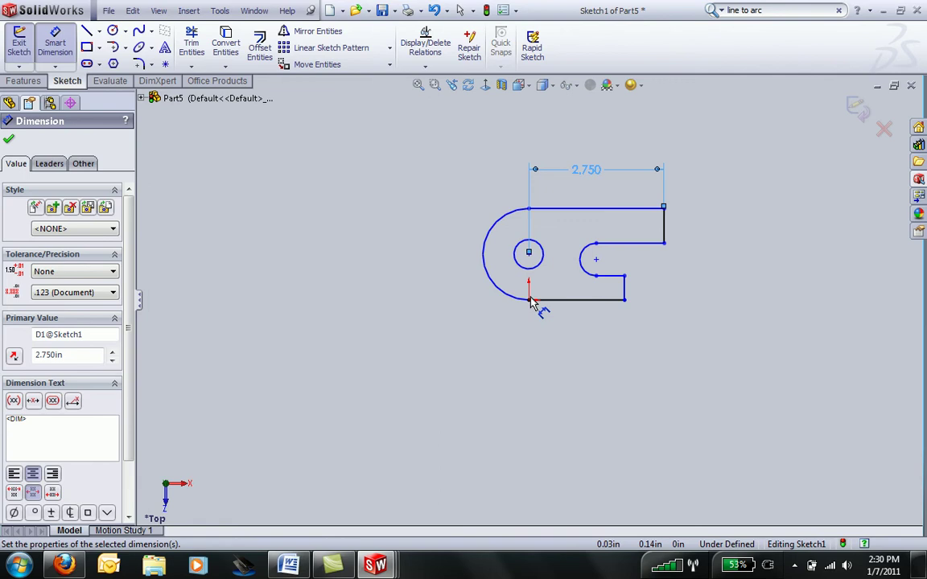
pyautogui.click(585, 304)
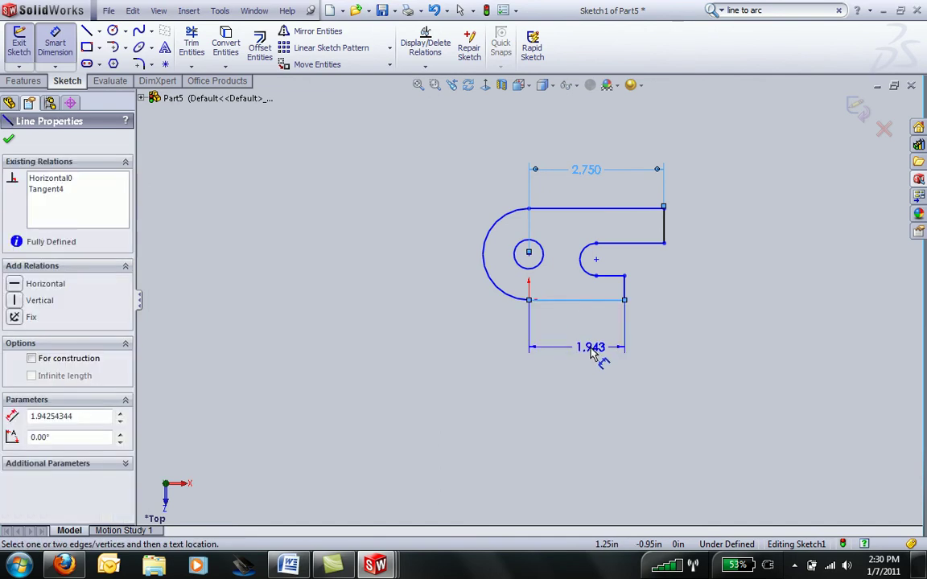
pyautogui.click(599, 354)
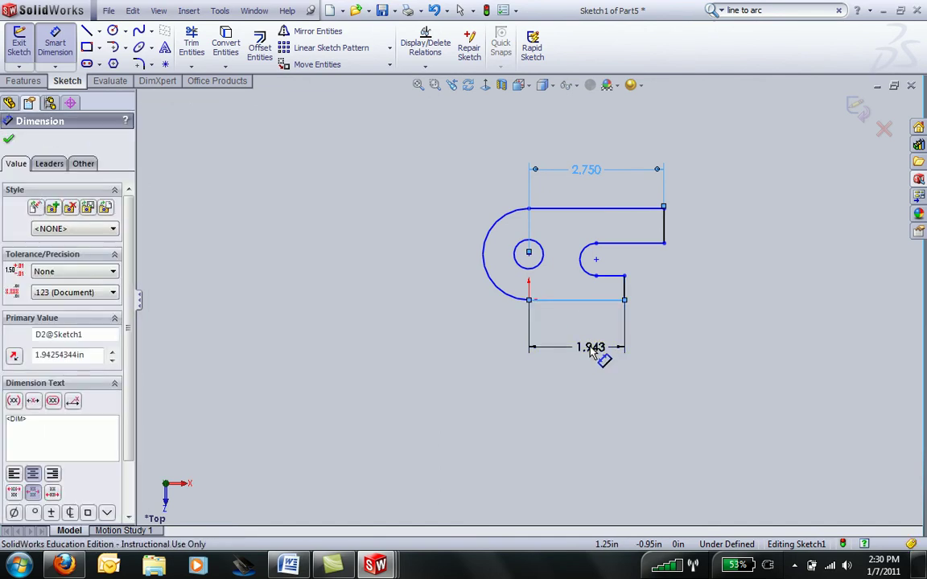
pyautogui.doubleClick(591, 353)
pyautogui.write('2.75')
pyautogui.press('Return')
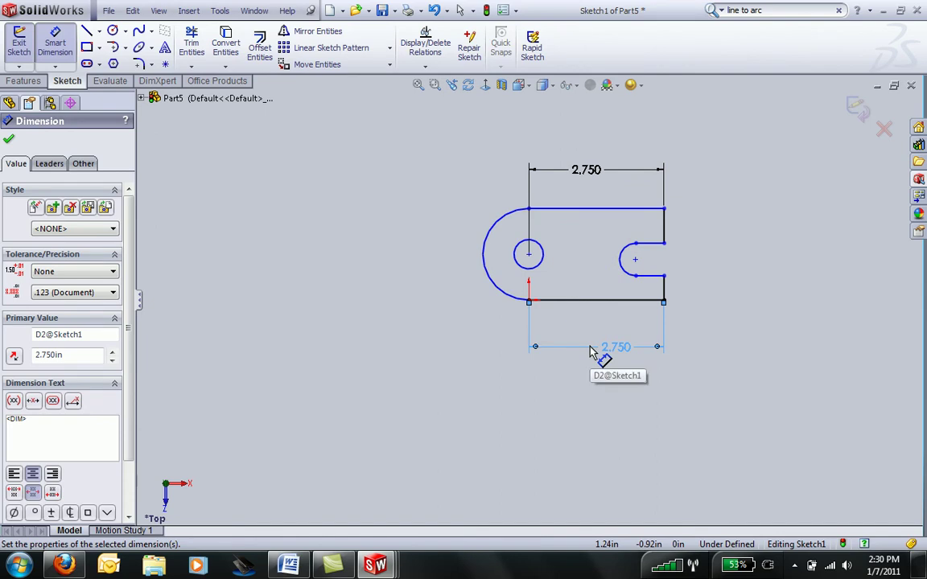
# - Add the R.88 end-arc radius, .63 right-edge height and .88 slot-centre offset
pyautogui.click(495, 221)
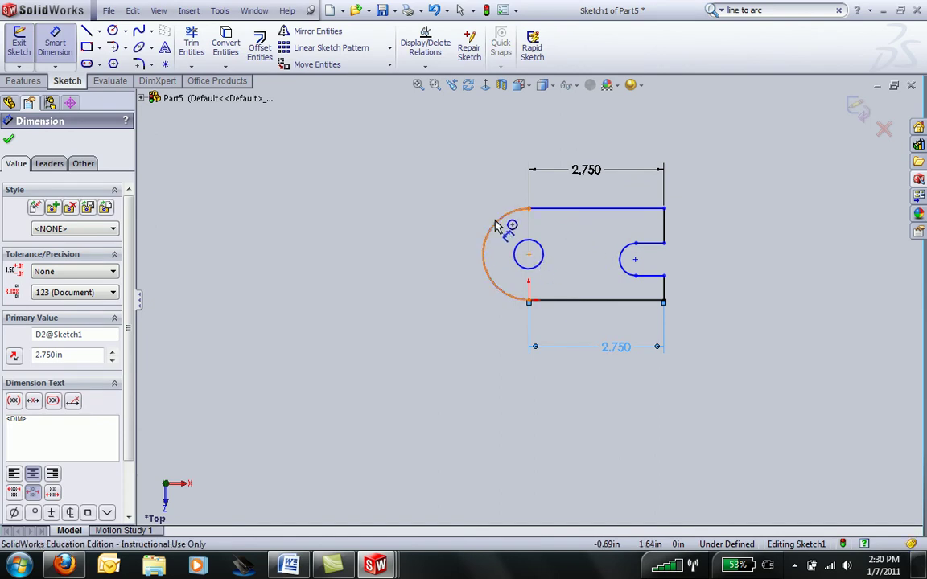
pyautogui.click(438, 179)
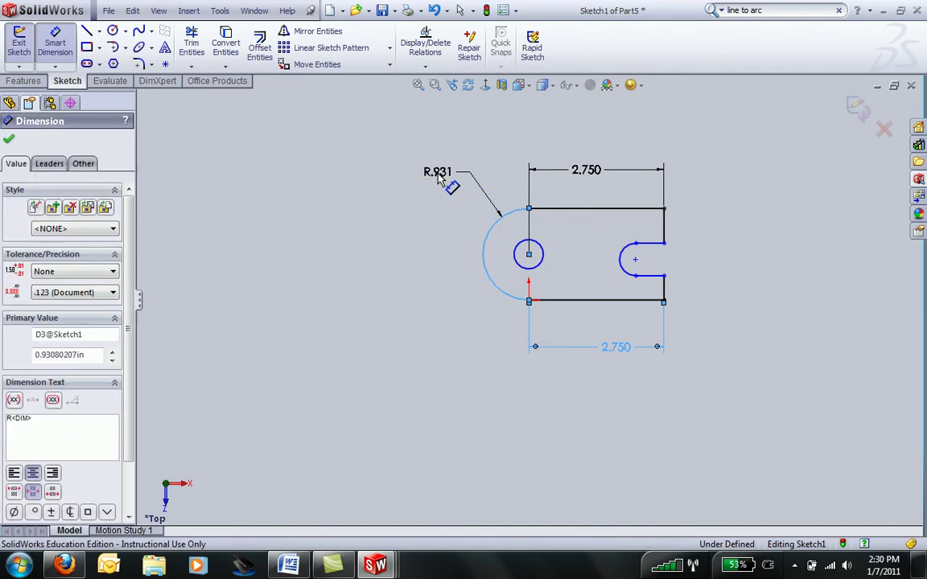
pyautogui.click(439, 179)
pyautogui.write('.88')
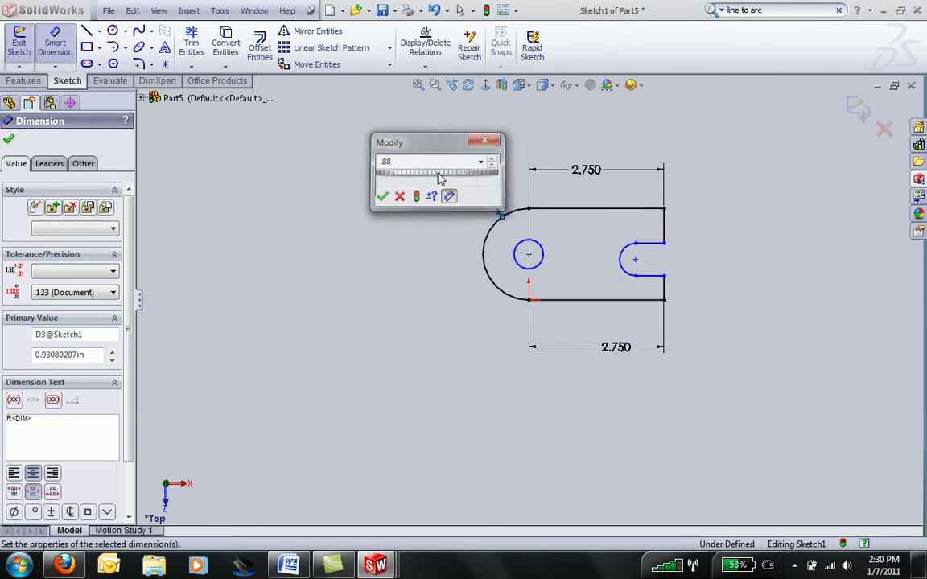
pyautogui.press('Return')
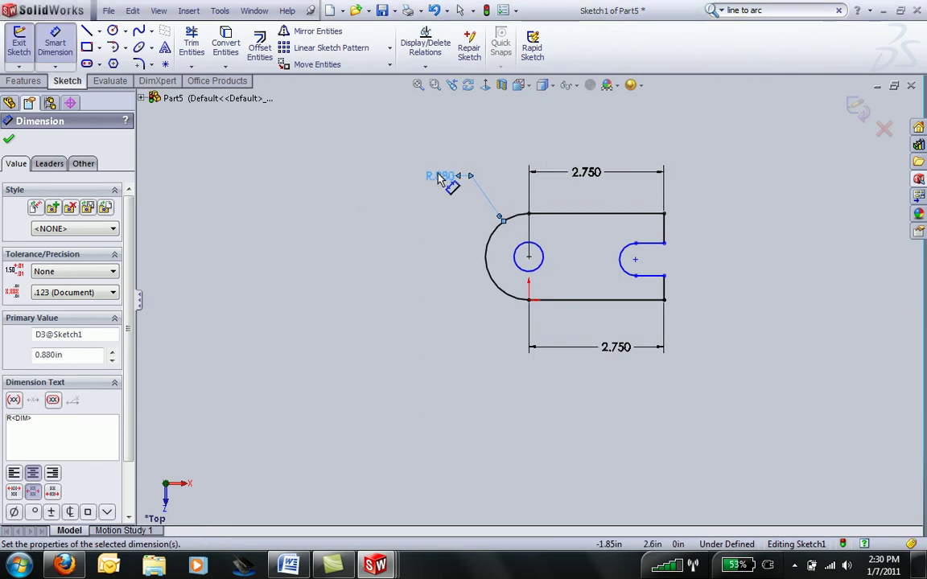
pyautogui.click(666, 228)
pyautogui.click(722, 231)
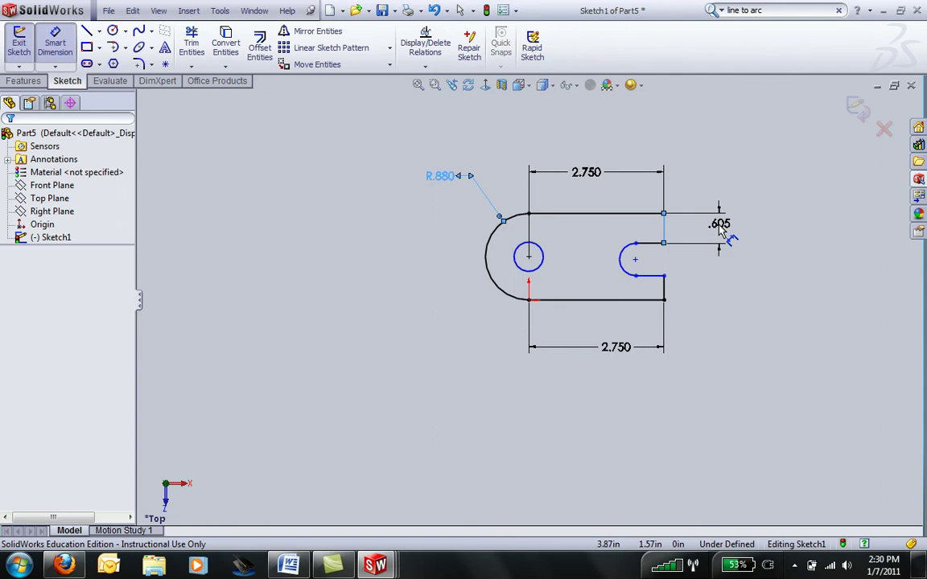
pyautogui.write('.63')
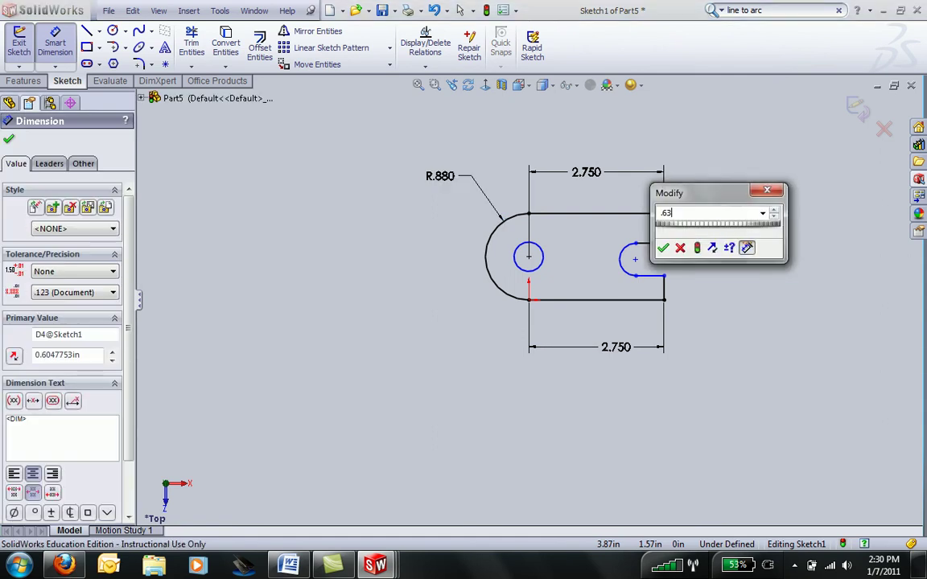
pyautogui.press('Return')
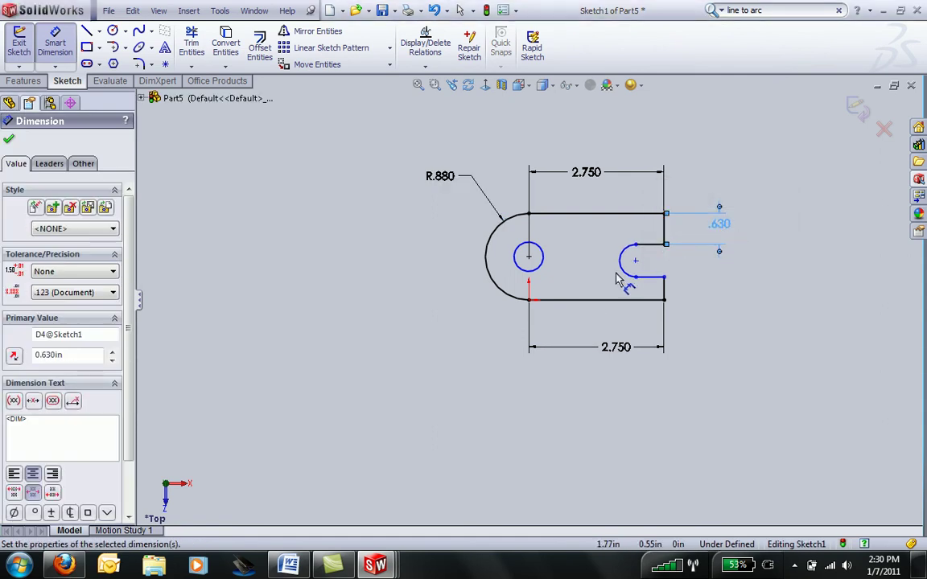
pyautogui.click(635, 262)
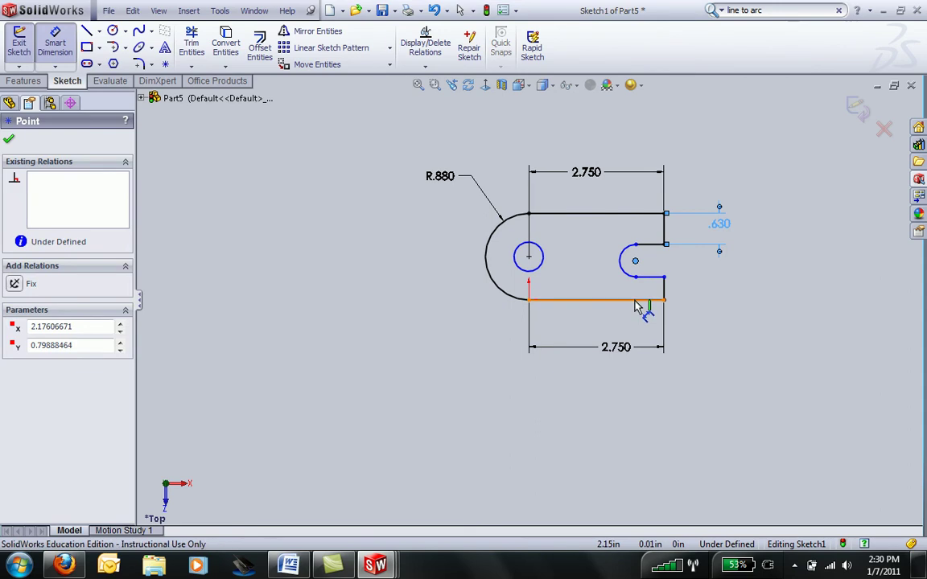
pyautogui.click(644, 300)
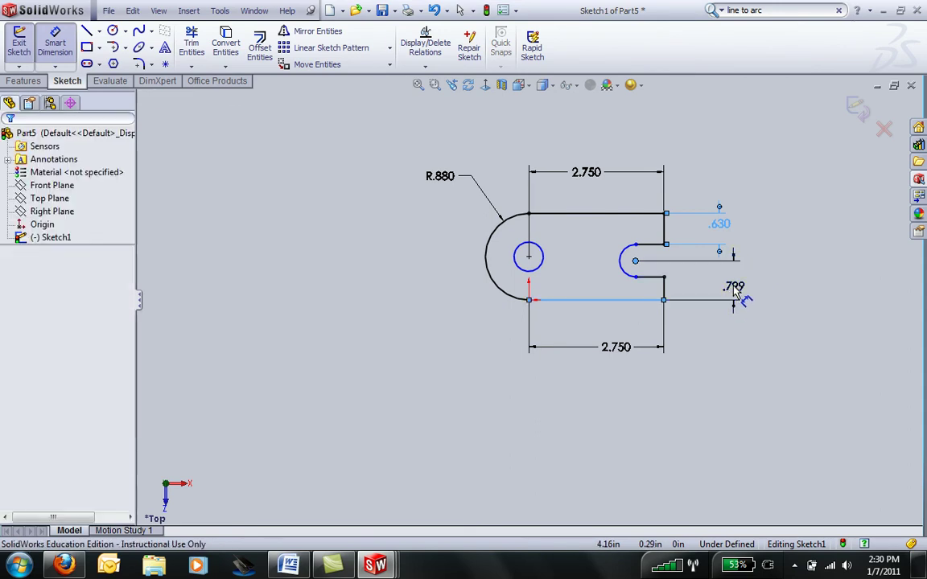
pyautogui.click(734, 294)
pyautogui.write('.8')
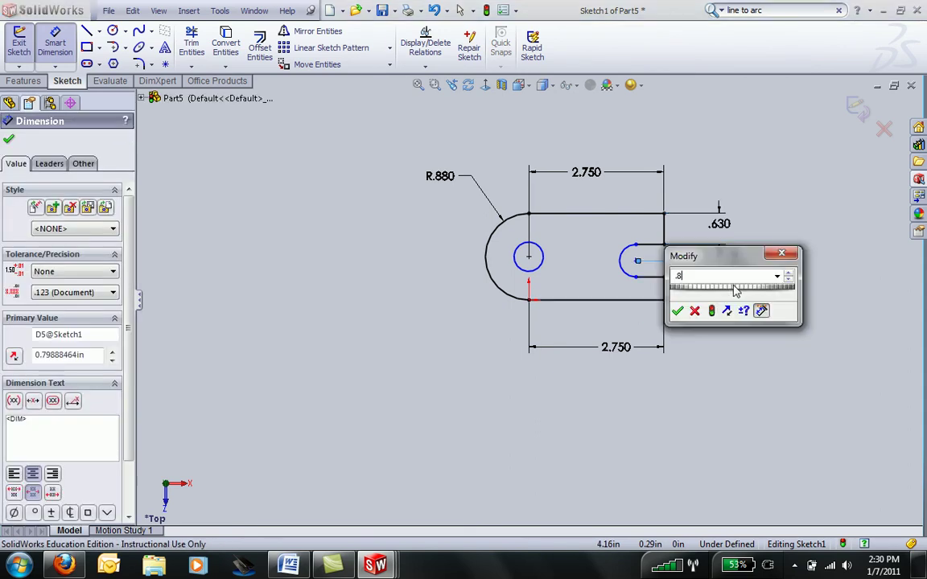
pyautogui.write('8')
pyautogui.press('Return')
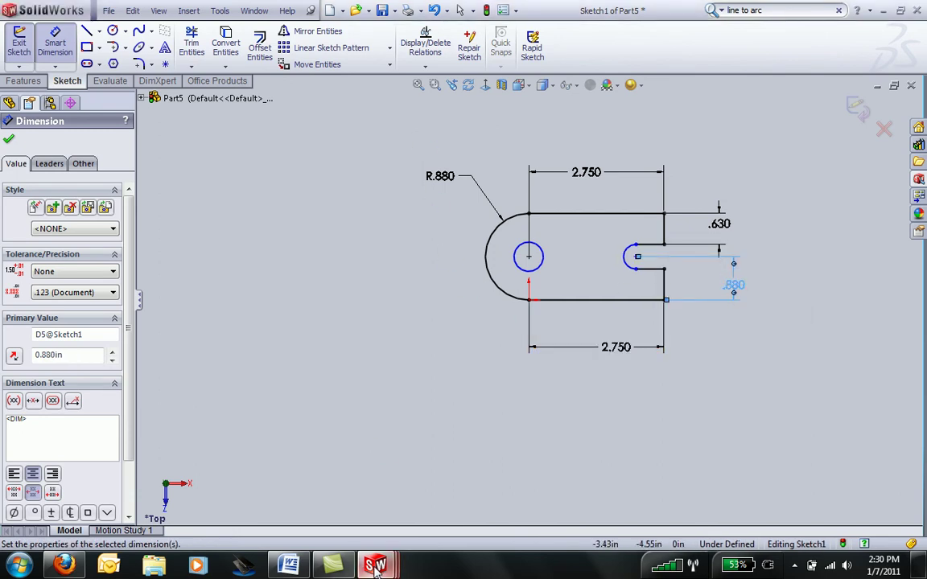
pyautogui.moveTo(377, 566)
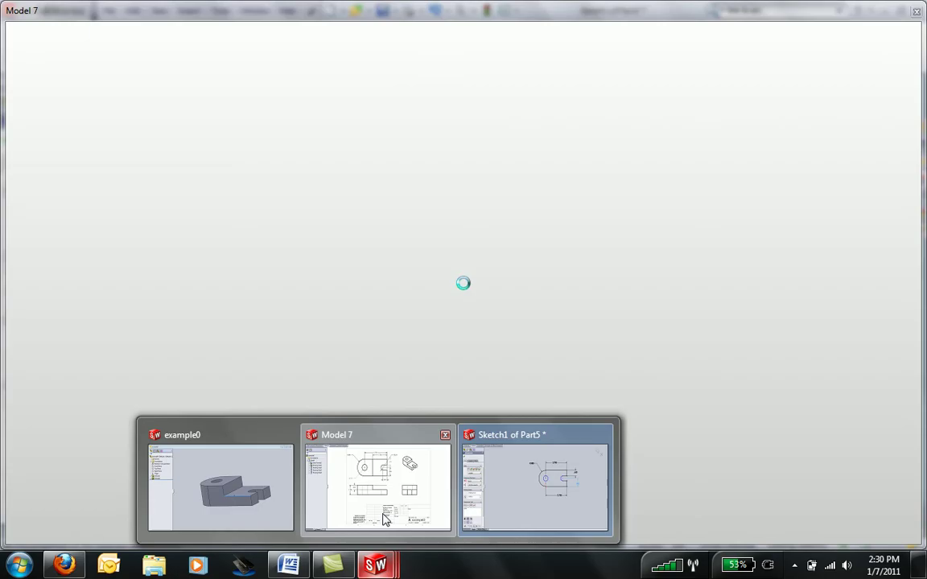
pyautogui.click(382, 504)
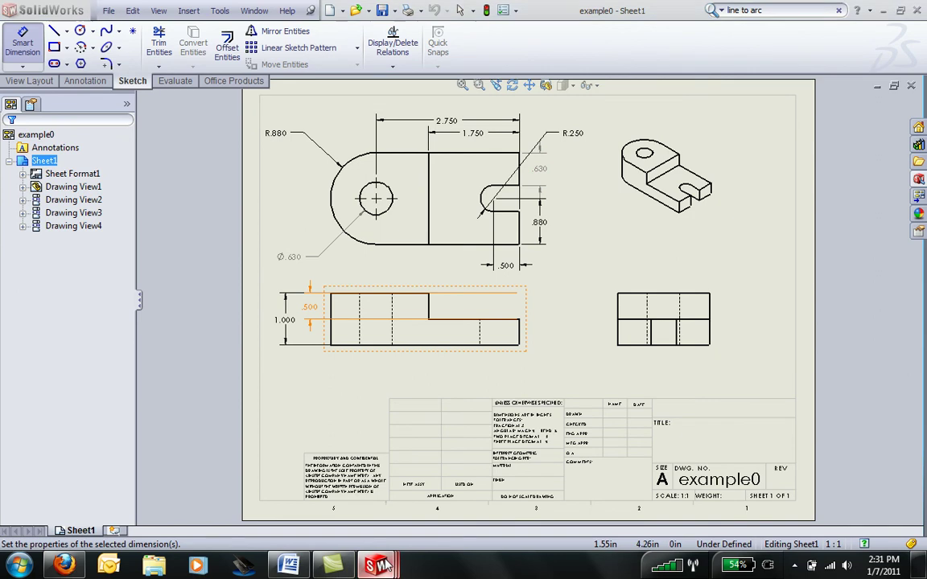
pyautogui.hotkey('ctrl', 'Tab')
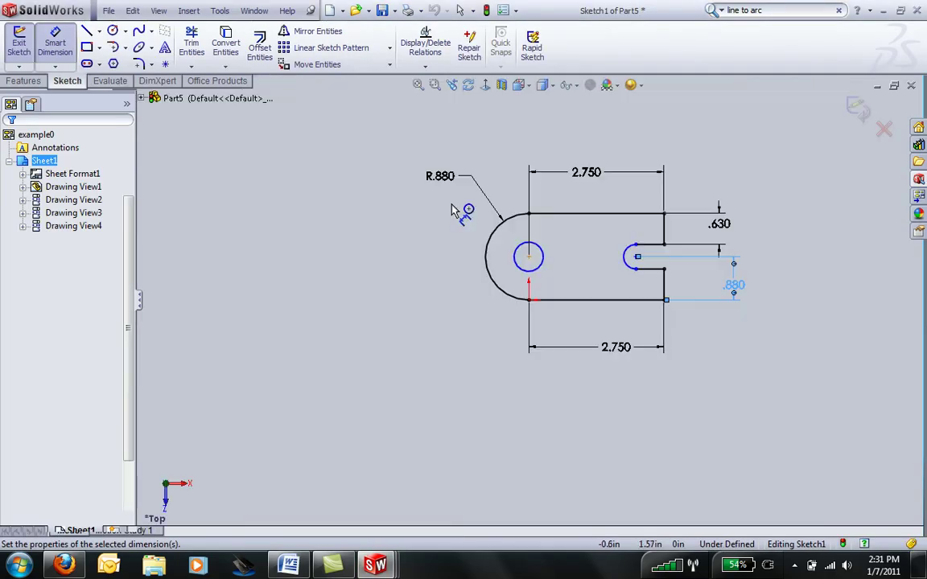
# - Give the hole circle a 0.630 diameter dimension
pyautogui.click(541, 259)
pyautogui.click(458, 326)
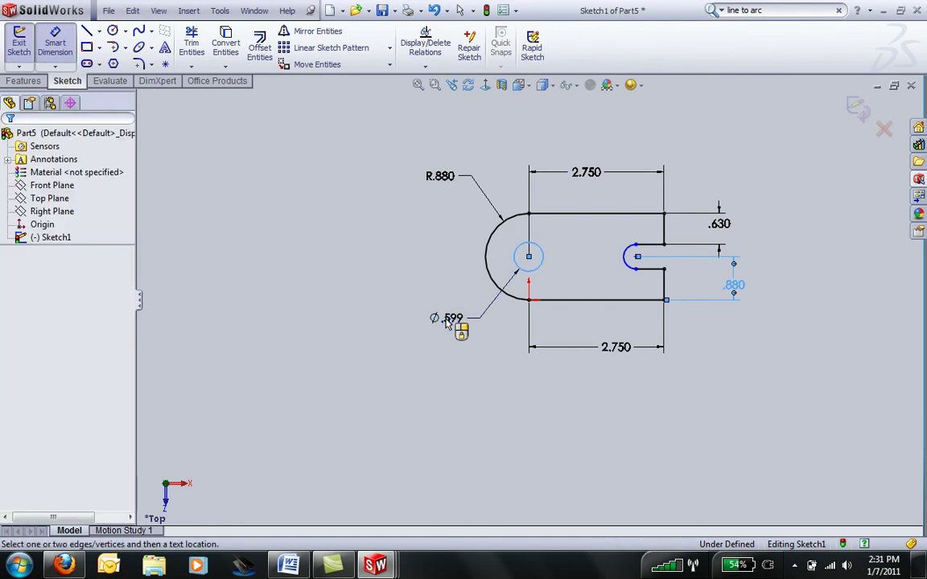
pyautogui.write('.63')
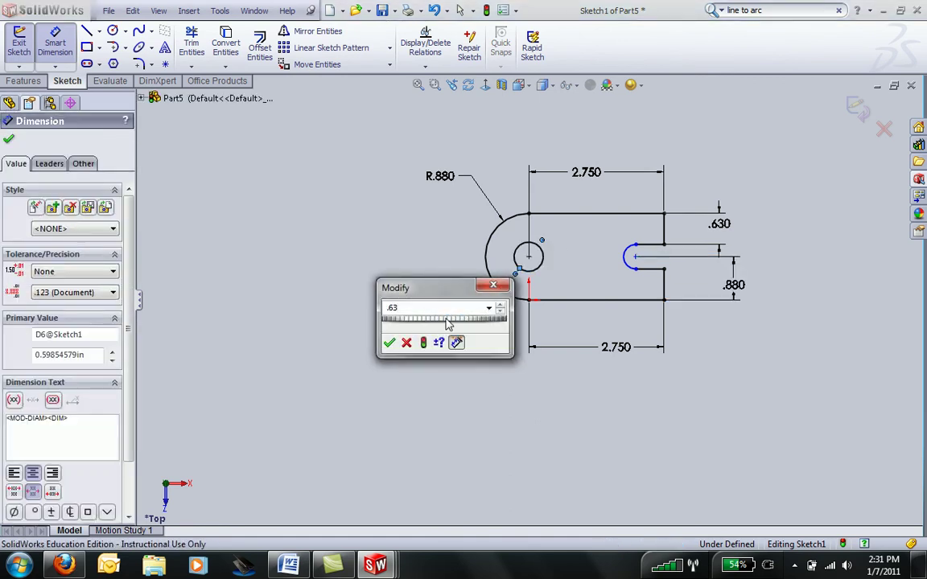
pyautogui.press('Return')
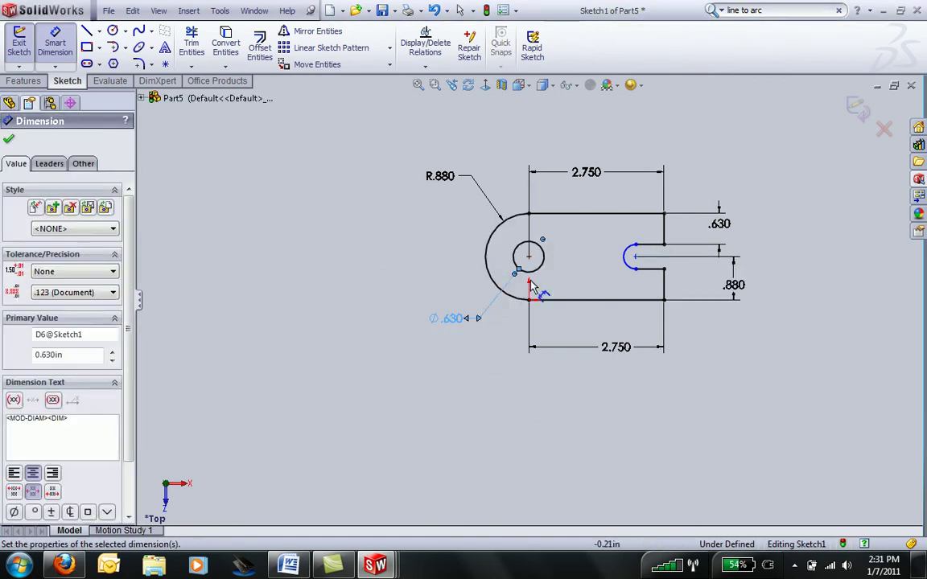
# - Try an R.250 slot radius dimension and cancel it twice as over-defining
pyautogui.click(630, 270)
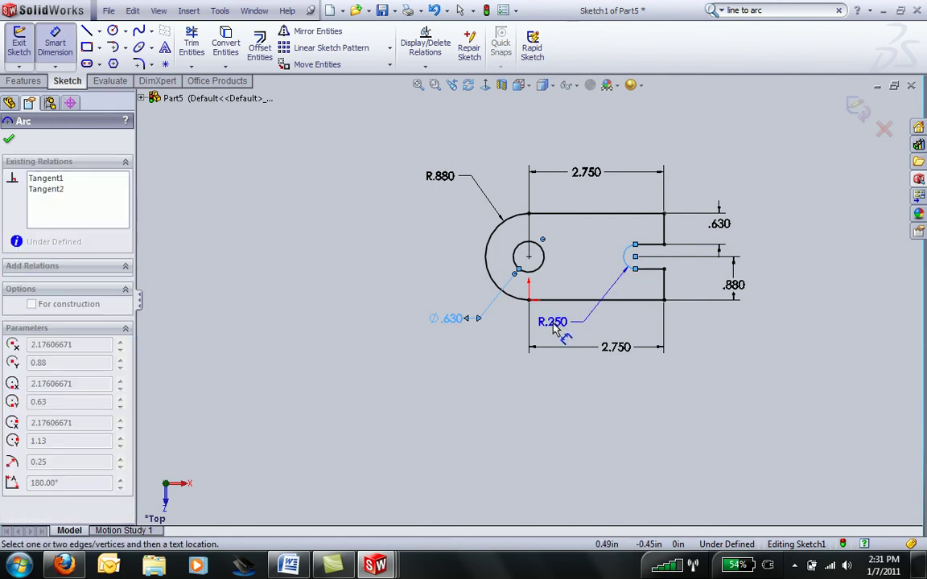
pyautogui.click(562, 332)
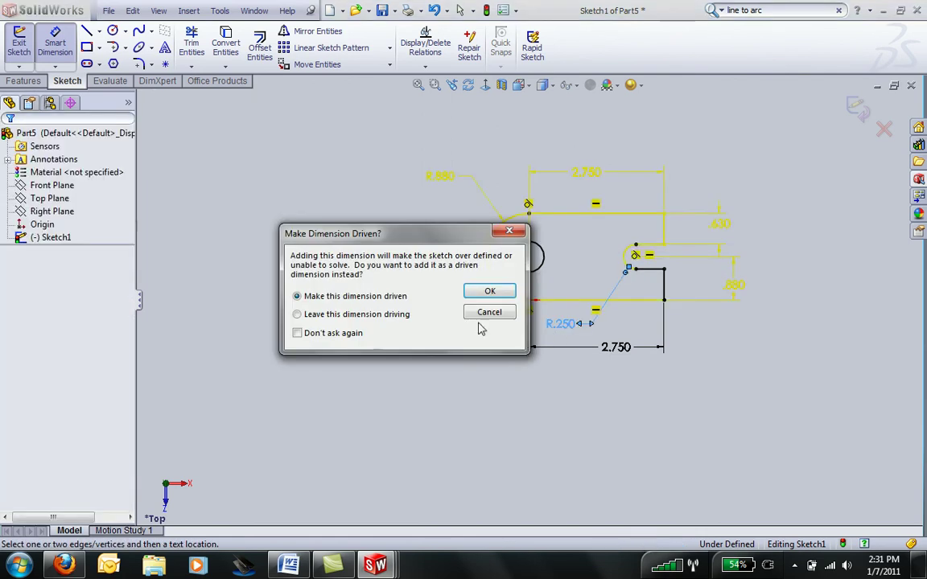
pyautogui.click(487, 313)
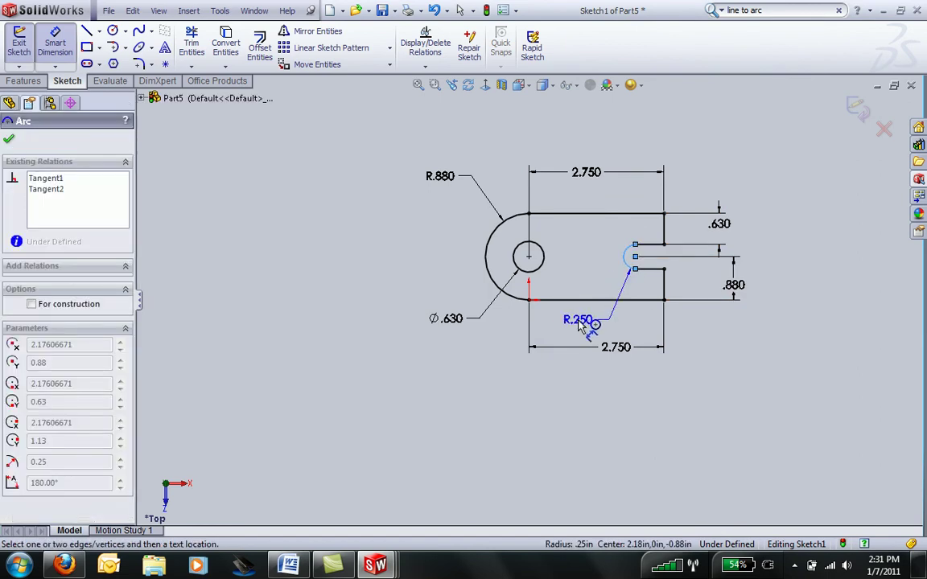
pyautogui.click(584, 325)
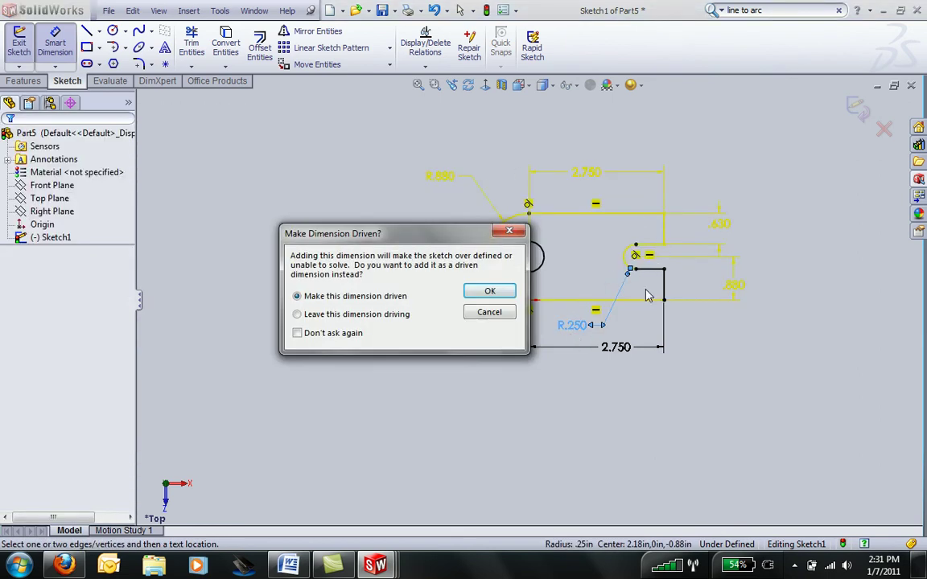
pyautogui.click(489, 313)
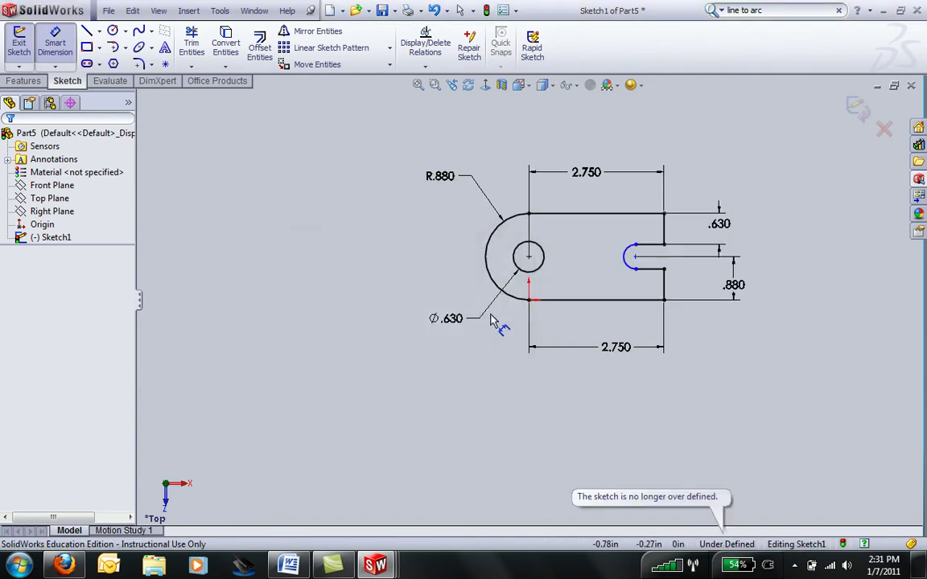
# - Attempt another slot-end dimension, dismiss the error, and leave Smart Dimension
pyautogui.click(636, 257)
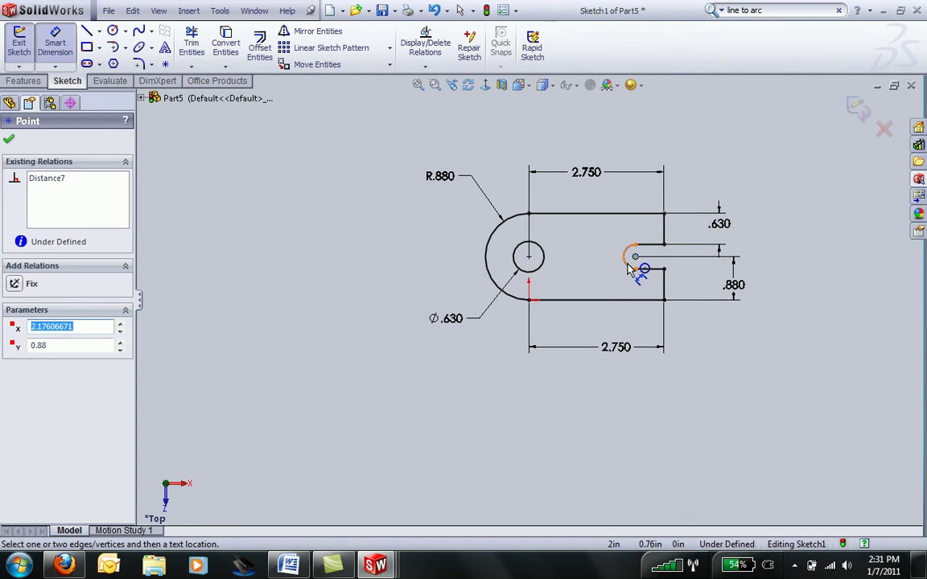
pyautogui.click(629, 266)
pyautogui.click(591, 286)
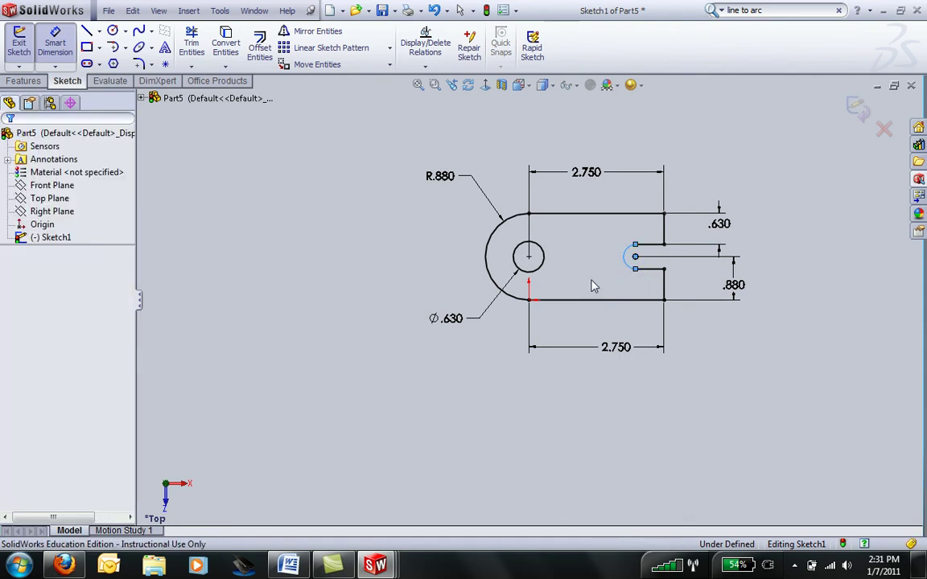
pyautogui.click(592, 286)
pyautogui.click(577, 289)
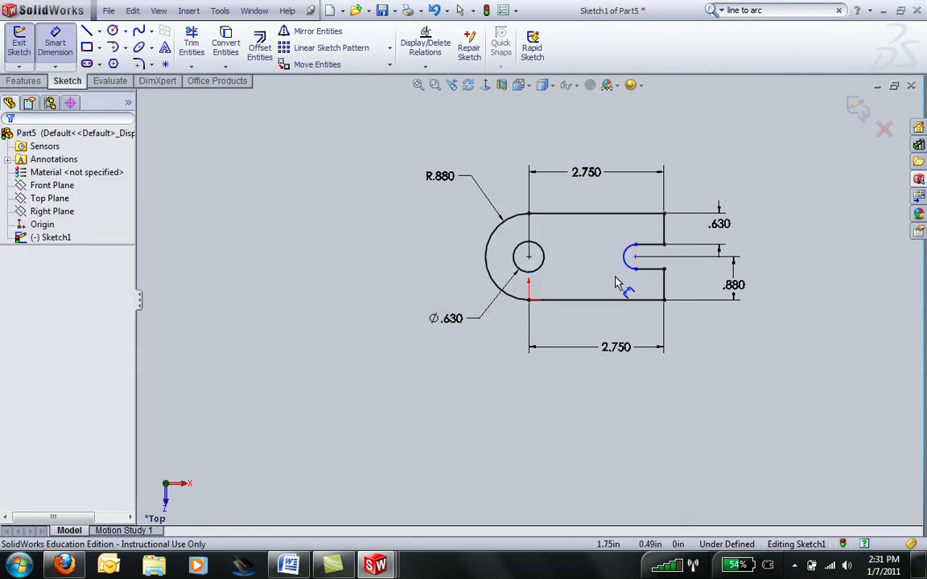
pyautogui.press('Escape')
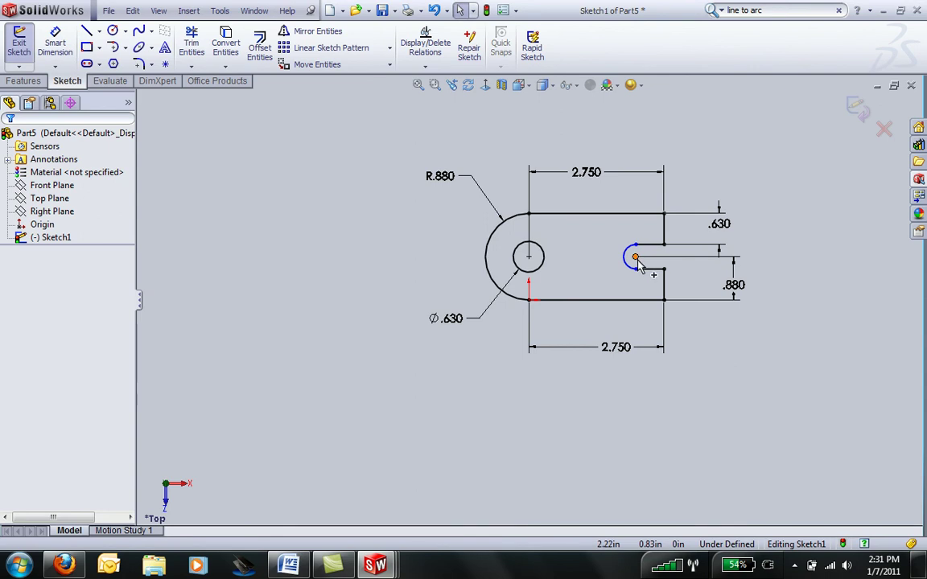
# - Drag the slot arc centre left level with the hole, then view the example drawing
pyautogui.moveTo(635, 261)
pyautogui.mouseDown()
pyautogui.moveTo(583, 269)
pyautogui.moveTo(631, 267)
pyautogui.moveTo(595, 271)
pyautogui.moveTo(605, 272)
pyautogui.mouseUp()
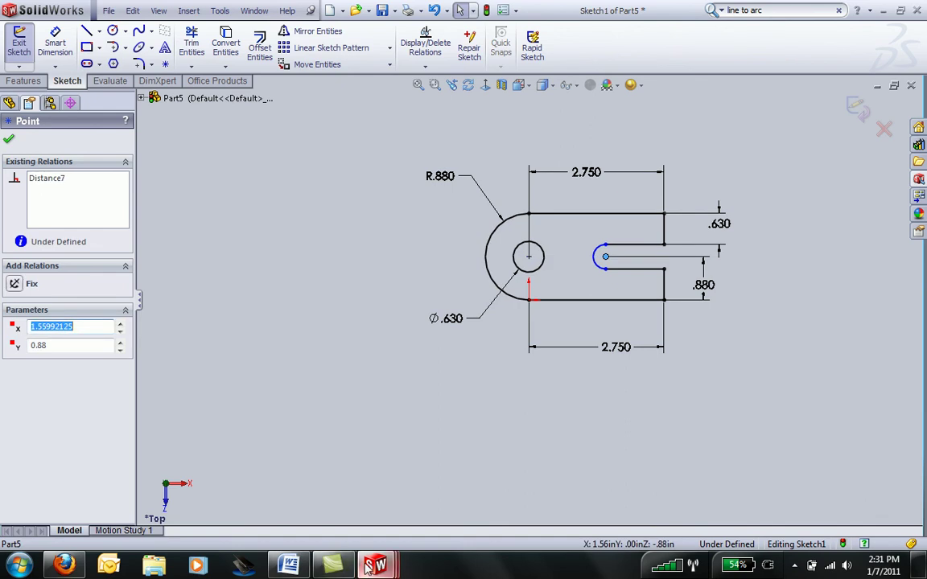
pyautogui.moveTo(370, 567)
pyautogui.click(391, 505)
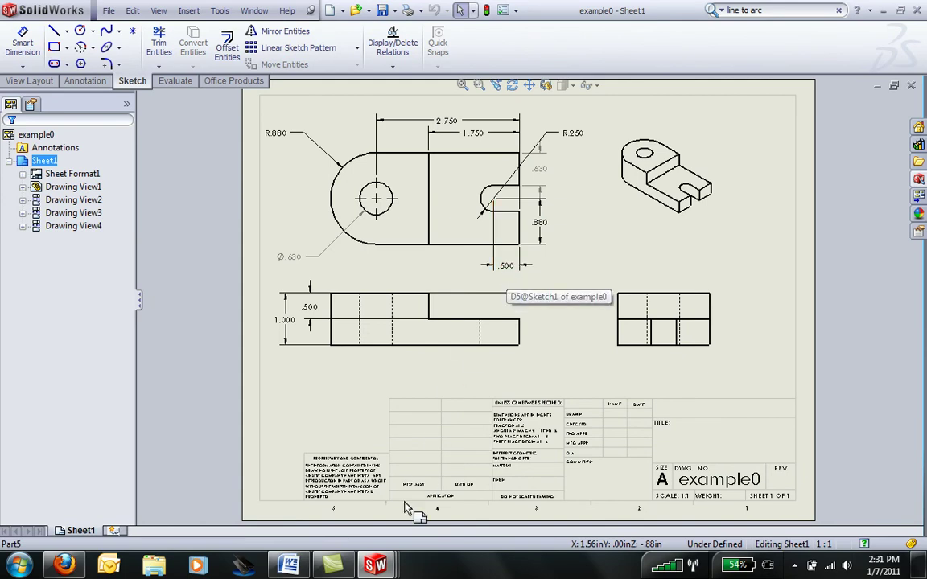
# - Back in the sketch, dimension the slot depth 0.500 from arc centre to right edge, then exit
pyautogui.moveTo(375, 566)
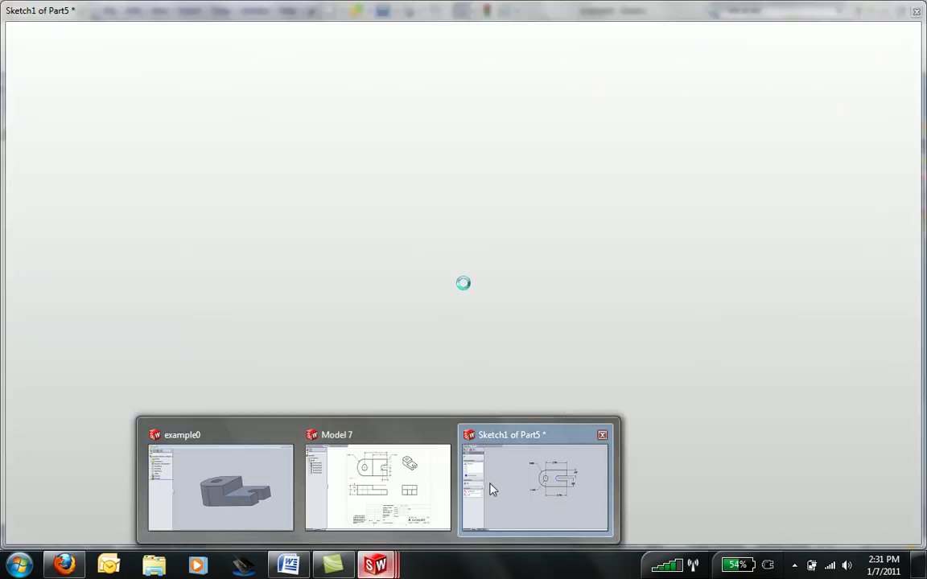
pyautogui.click(489, 489)
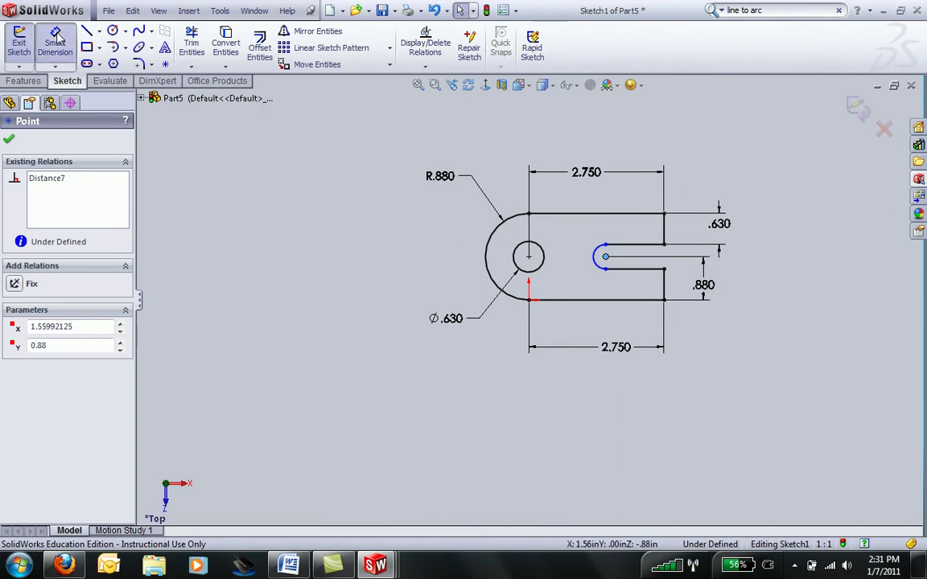
pyautogui.click(55, 44)
pyautogui.click(607, 259)
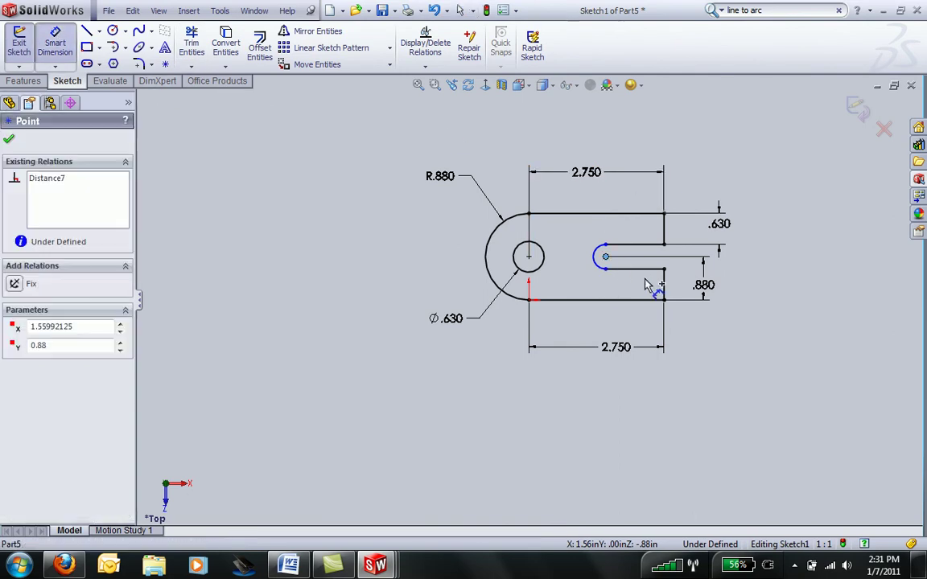
pyautogui.click(643, 327)
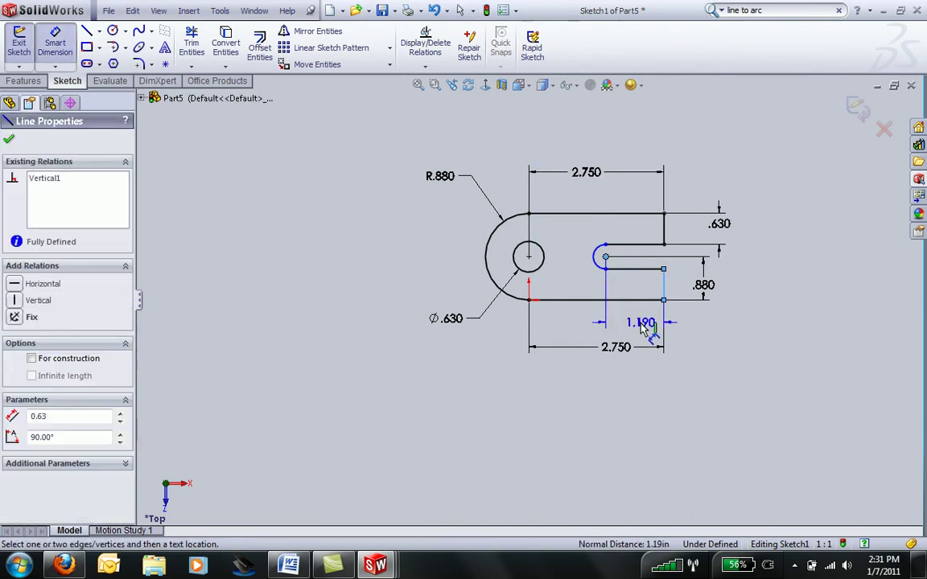
pyautogui.click(642, 325)
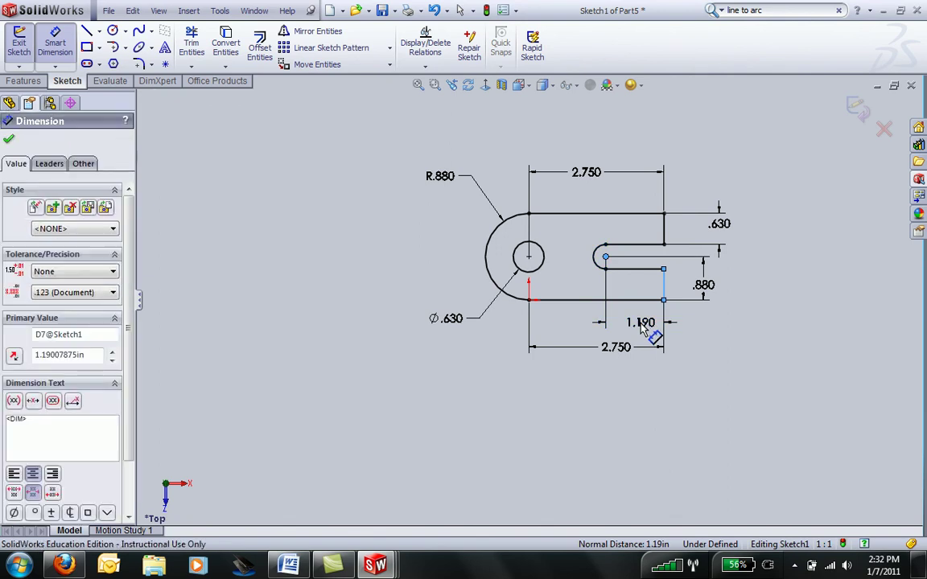
pyautogui.write('.5')
pyautogui.press('Return')
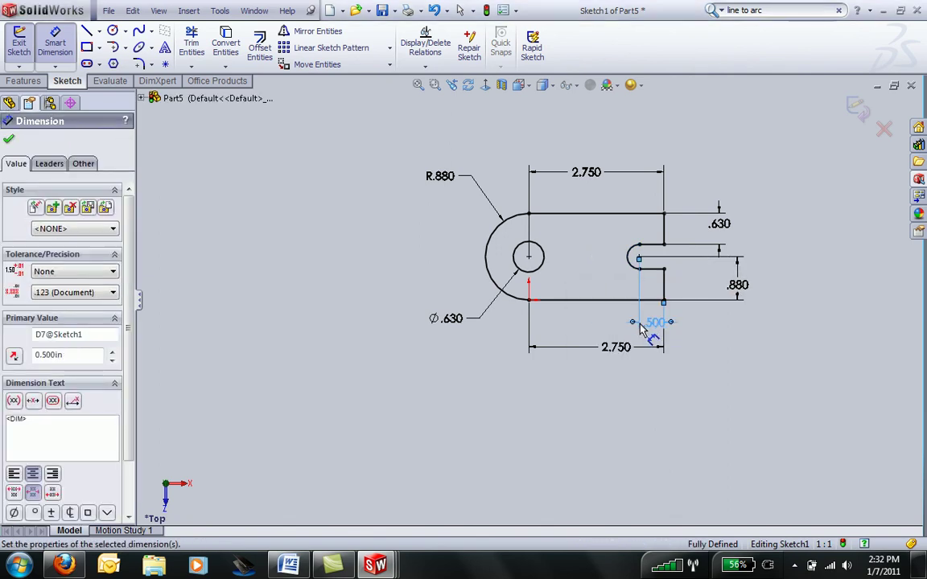
pyautogui.press('Escape')
pyautogui.hotkey('ctrl', 'b')
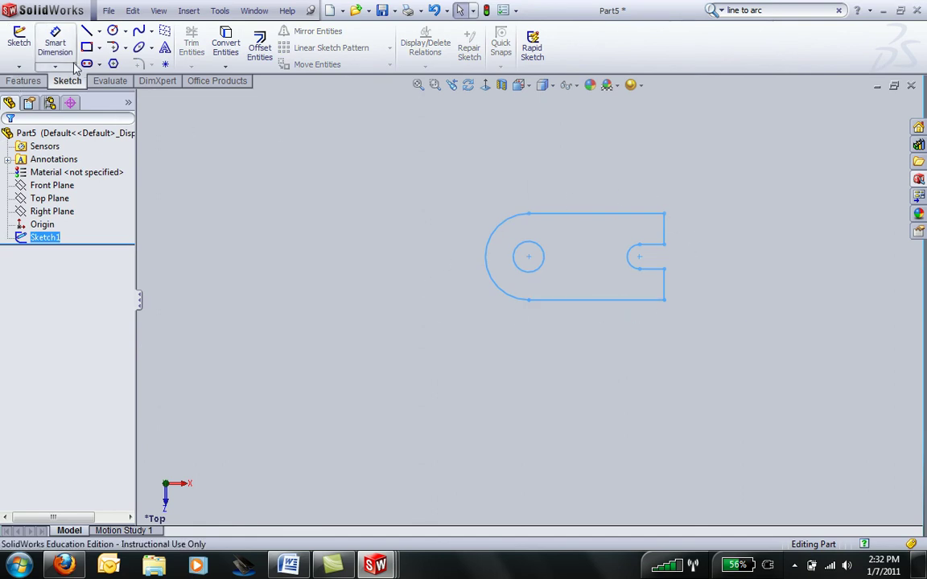
# - Check the example drawing's 1.000 and .500 extrude depths, then return to Part5
pyautogui.moveTo(385, 572)
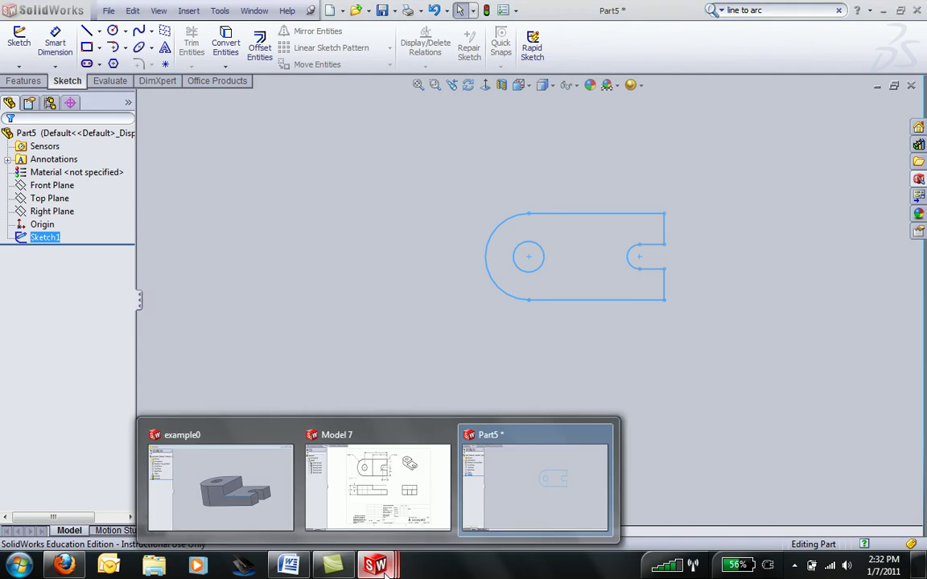
pyautogui.click(394, 483)
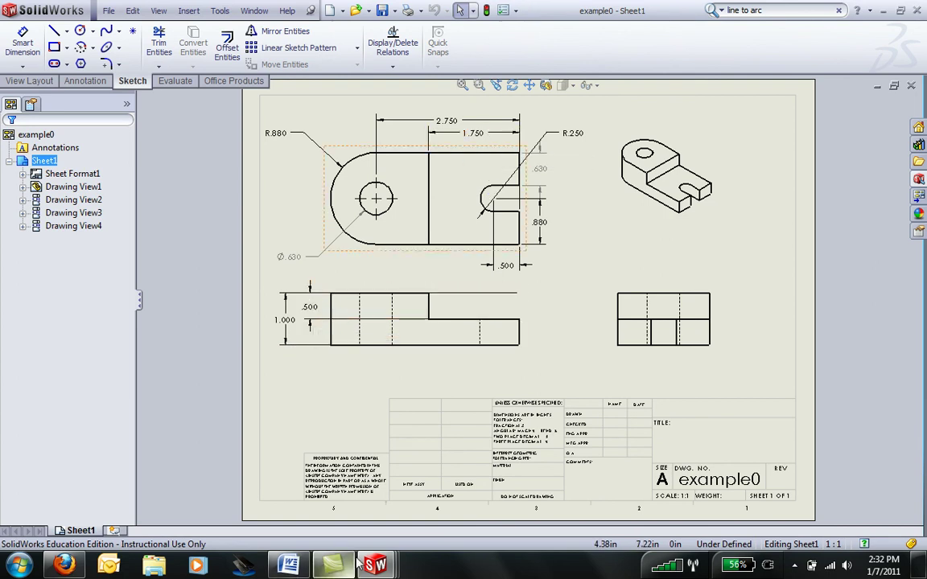
pyautogui.moveTo(375, 563)
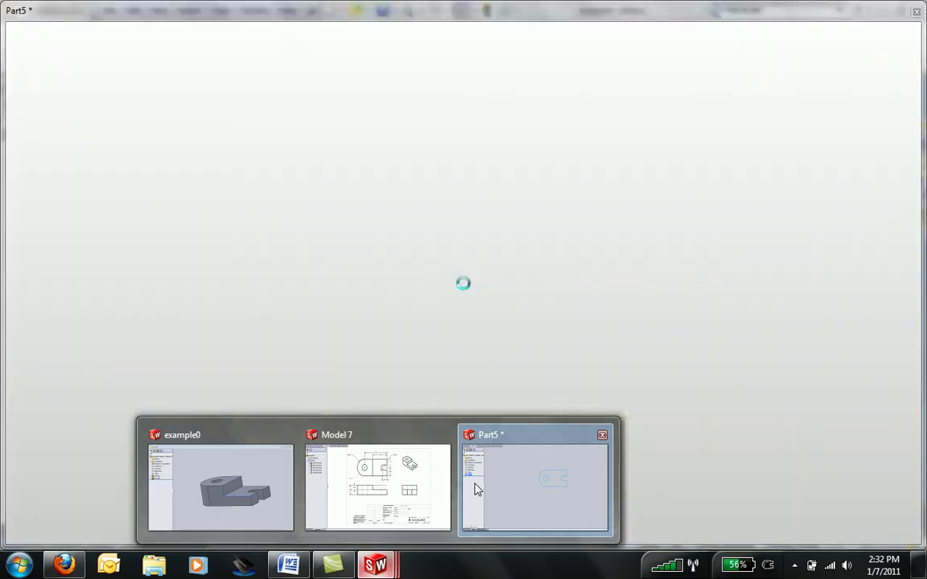
pyautogui.click(472, 491)
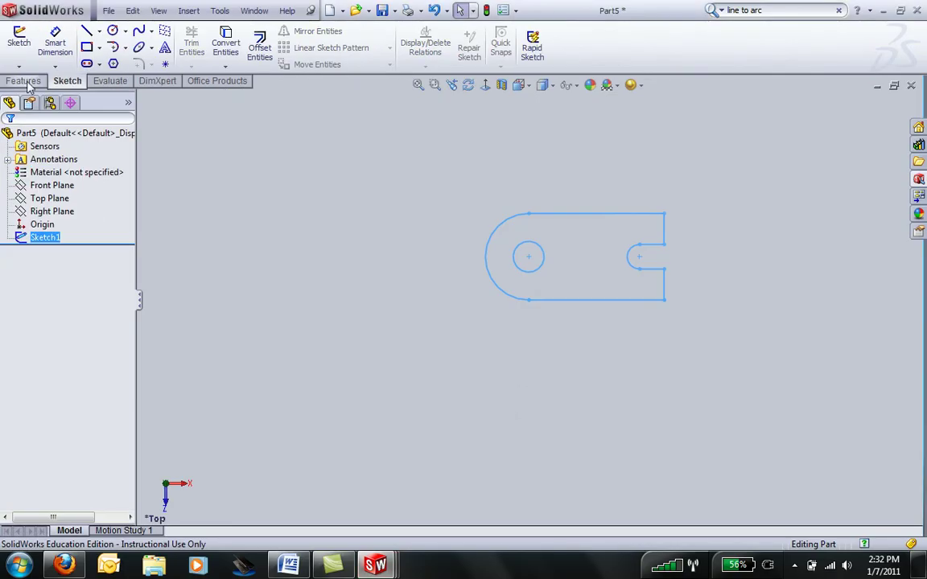
# - Extrude Sketch1 to a 1 inch depth as Boss-Extrude1
pyautogui.click(25, 82)
pyautogui.click(25, 48)
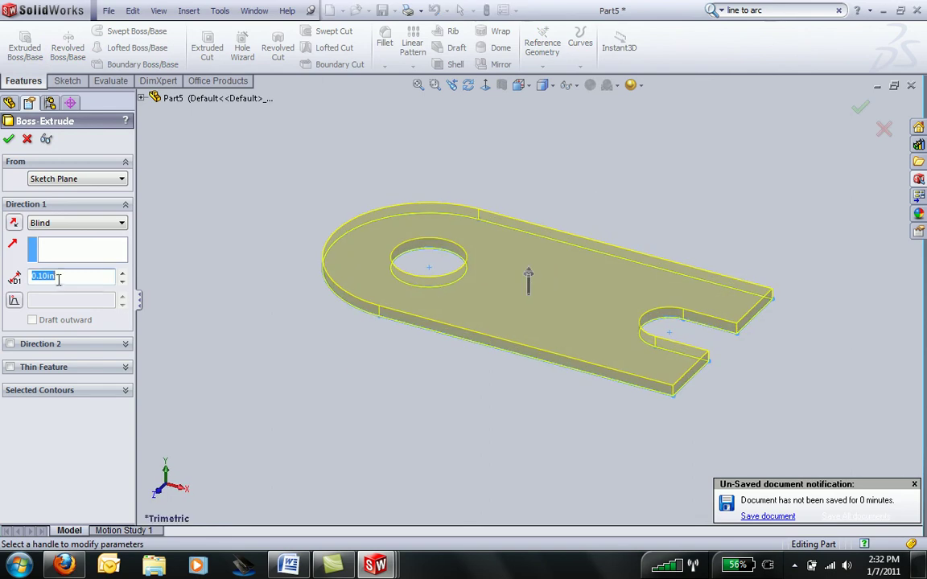
pyautogui.write('1')
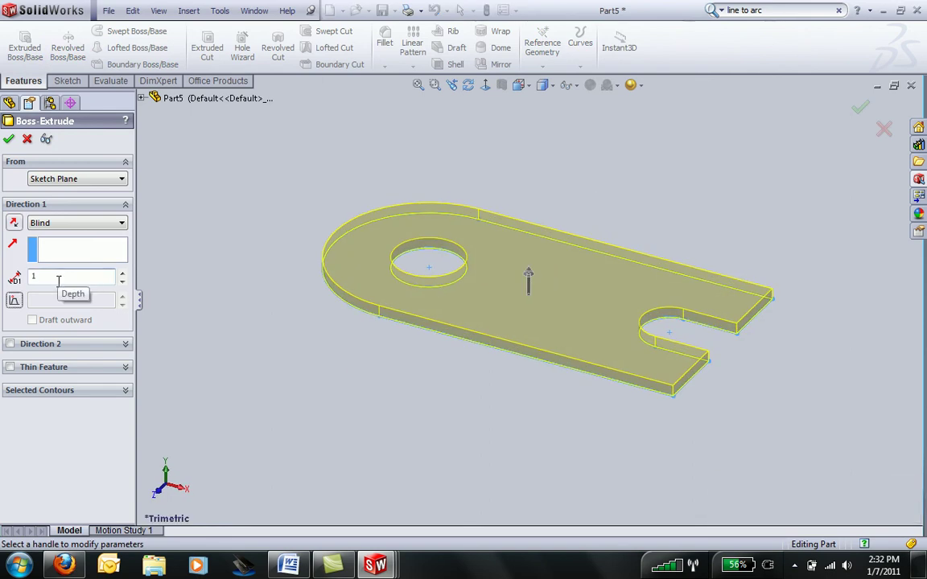
pyautogui.press('Return')
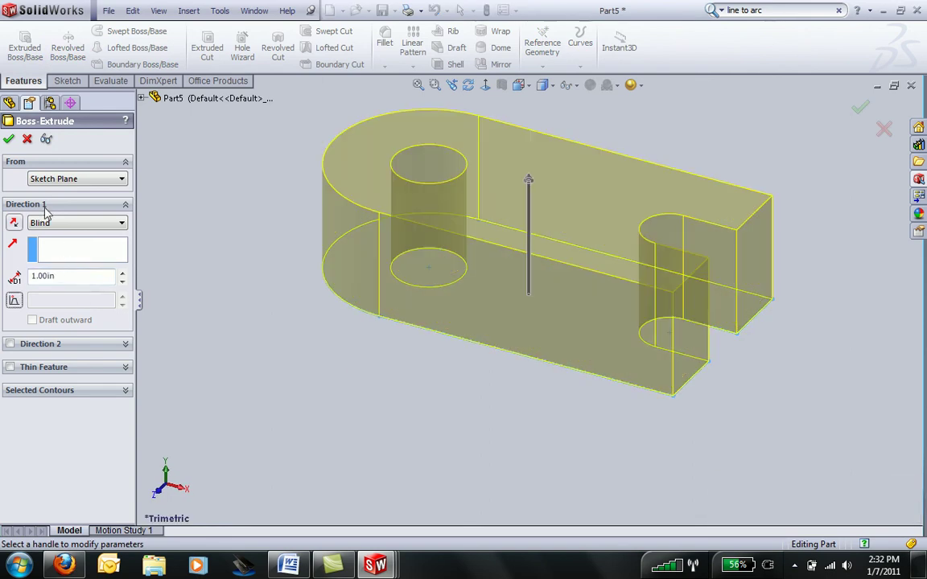
pyautogui.click(10, 139)
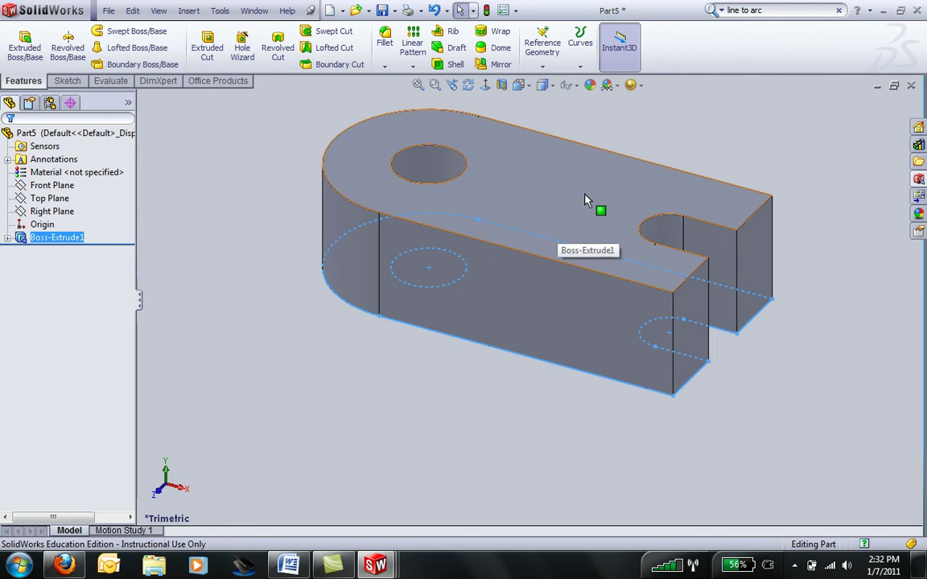
# - Start Sketch2 on the bracket's front face and draw a rectangle from its top-right corner
pyautogui.click(575, 302)
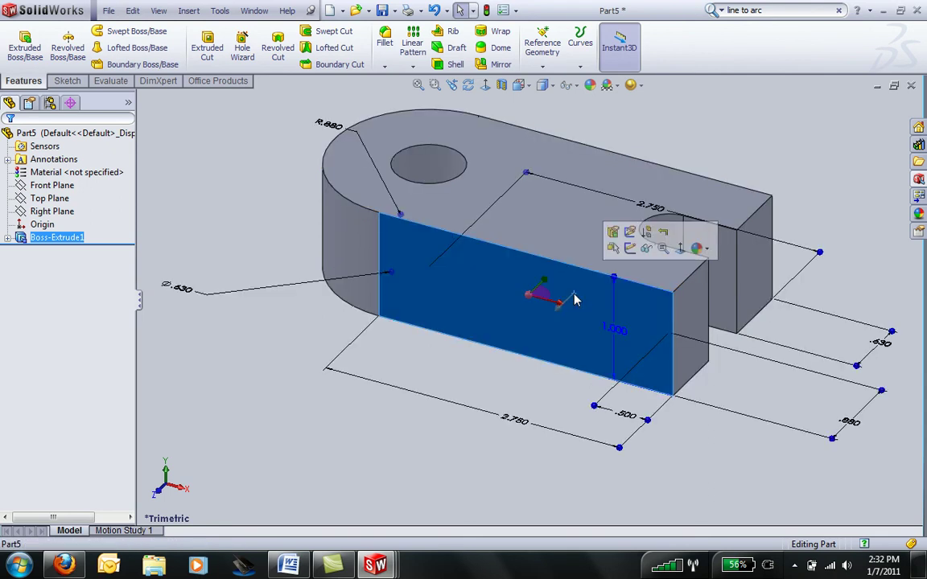
pyautogui.click(565, 231)
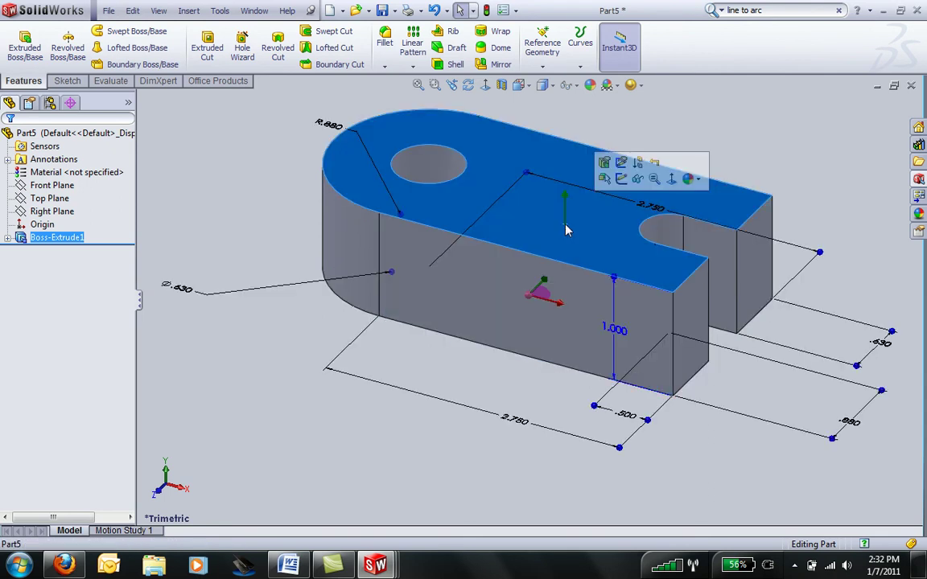
pyautogui.click(579, 301)
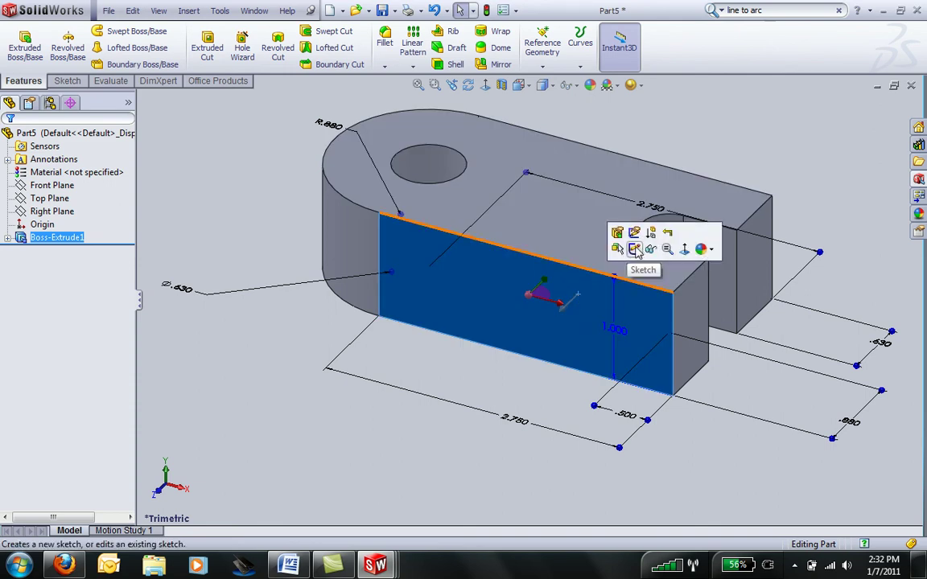
pyautogui.click(635, 250)
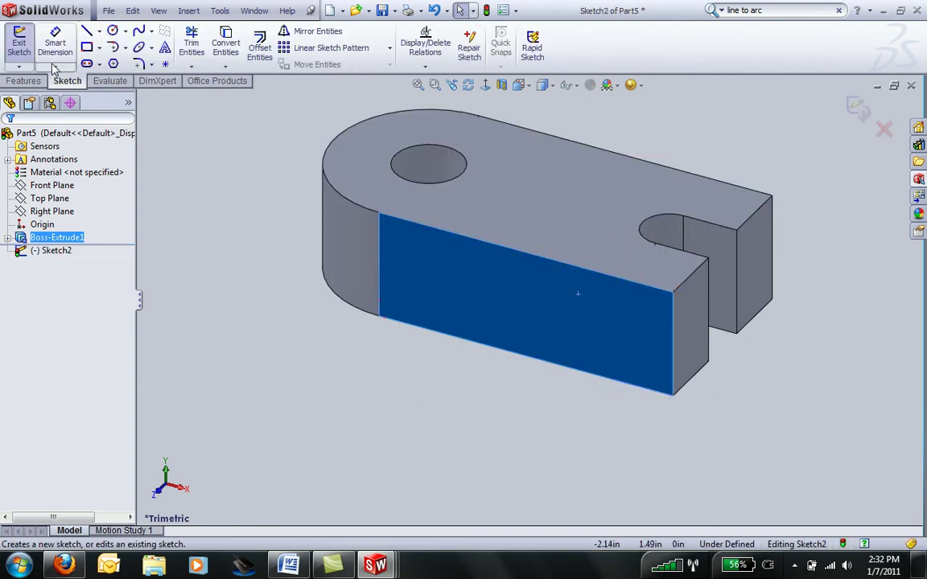
pyautogui.click(86, 47)
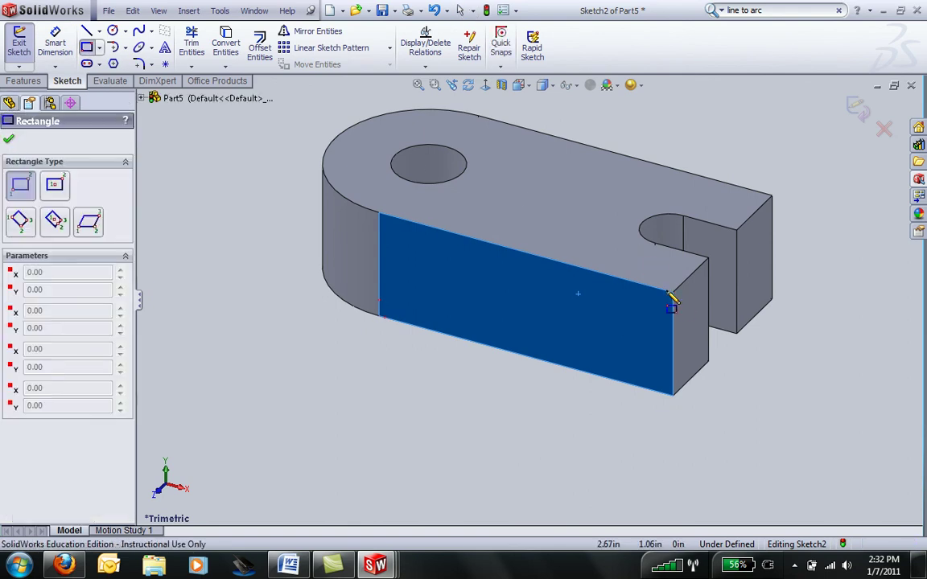
pyautogui.moveTo(673, 293)
pyautogui.mouseDown()
pyautogui.moveTo(598, 326)
pyautogui.moveTo(509, 323)
pyautogui.moveTo(494, 307)
pyautogui.mouseUp()
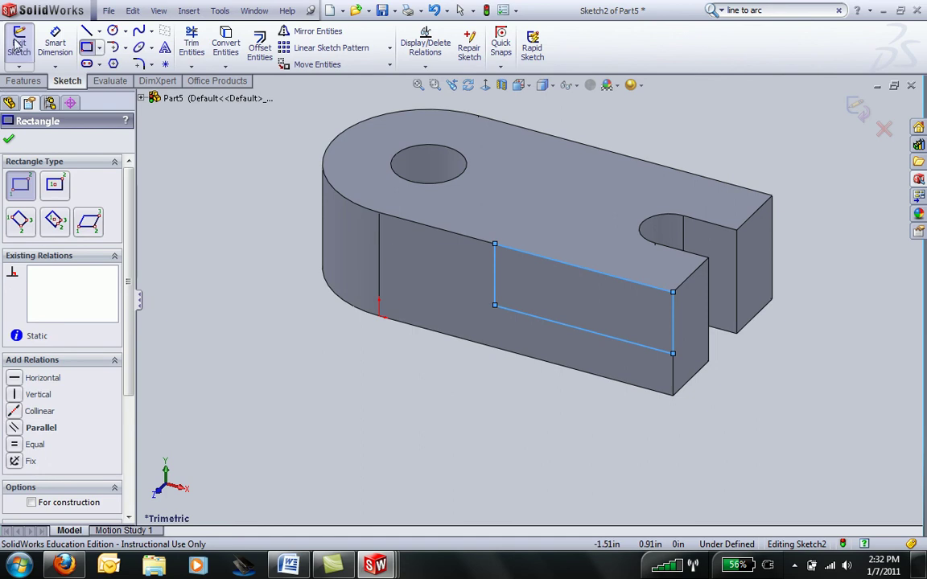
# - Dimension the rectangle .500 tall and 1.750 long
pyautogui.click(55, 45)
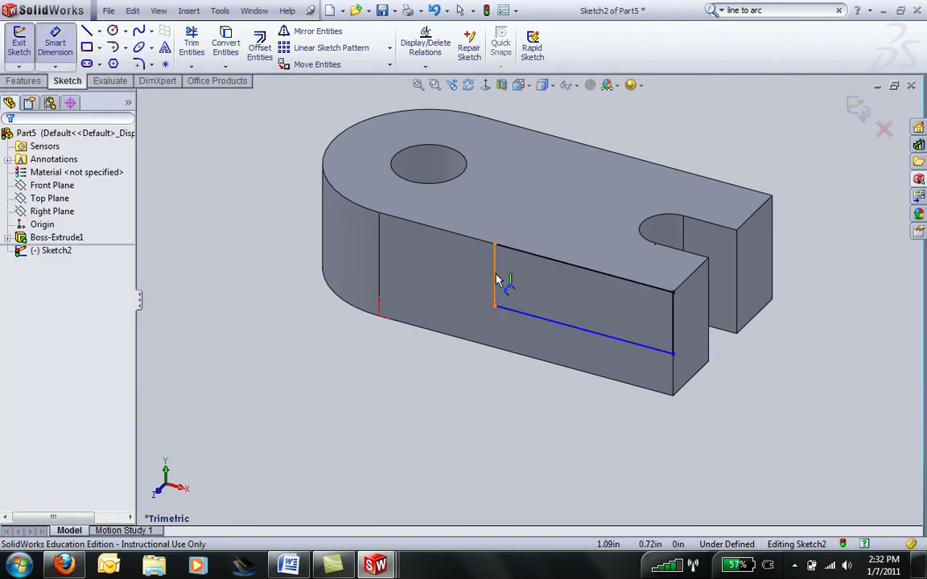
pyautogui.click(460, 285)
pyautogui.click(456, 276)
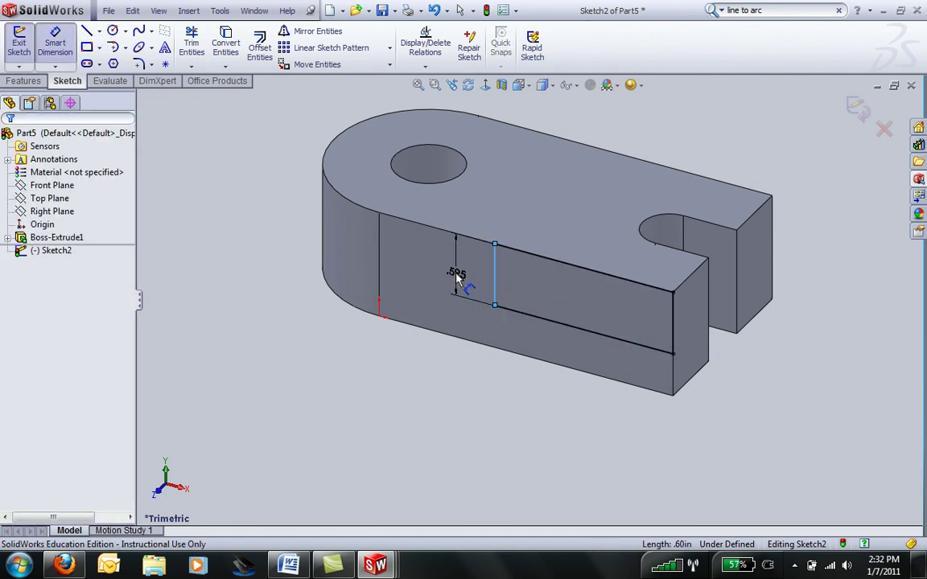
pyautogui.write('.500in')
pyautogui.press('Return')
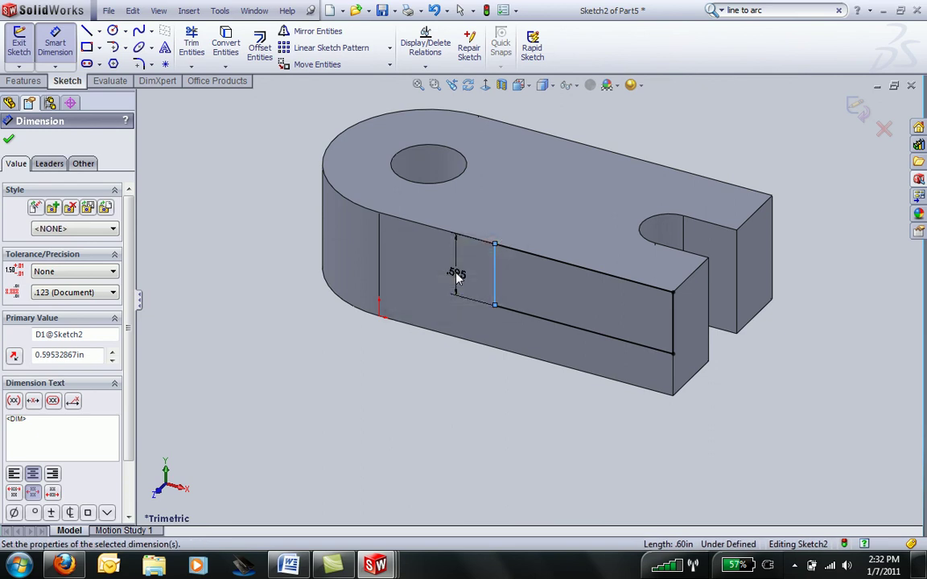
pyautogui.click(603, 351)
pyautogui.click(568, 410)
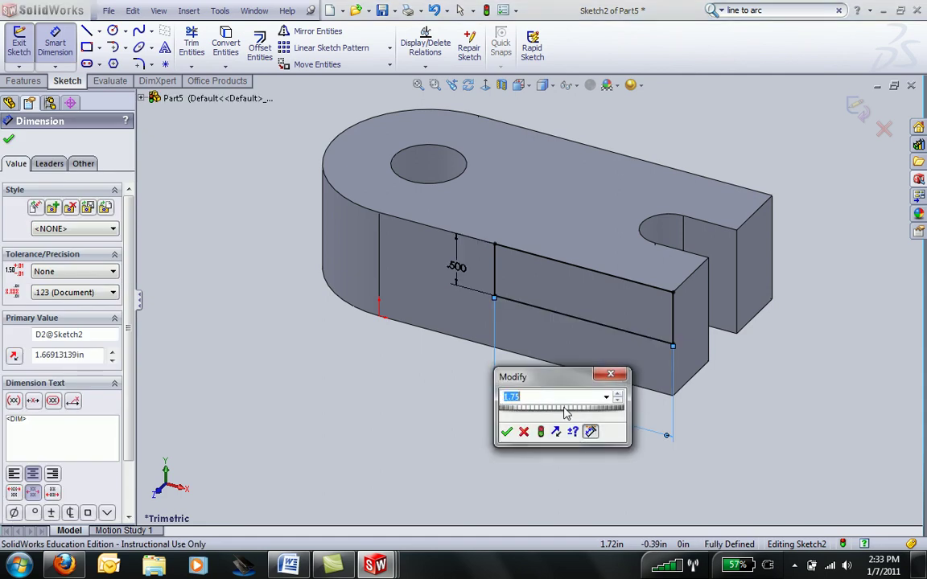
pyautogui.click(507, 433)
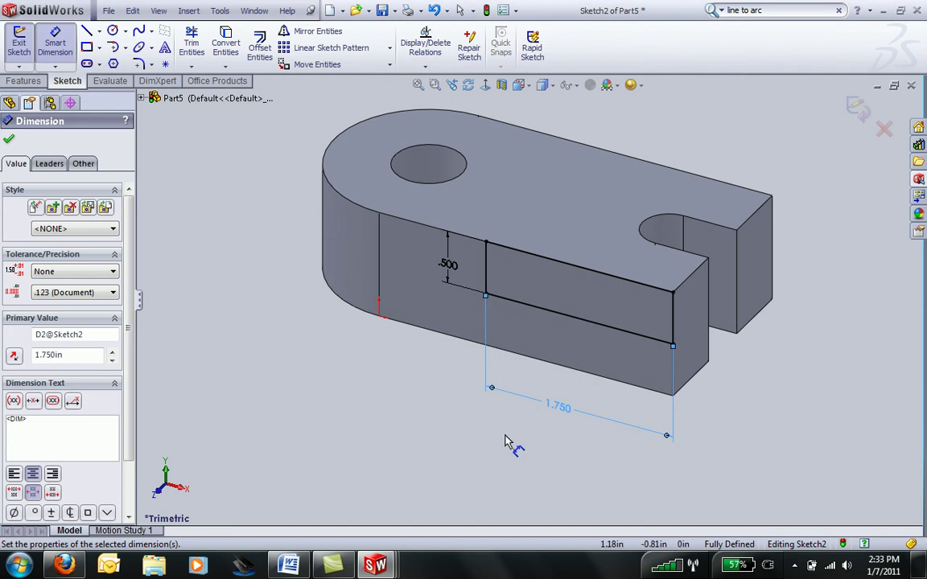
# - Extrude-cut the sketched rectangle Through All, creating Cut-Extrude1 across the bracket
pyautogui.click(32, 83)
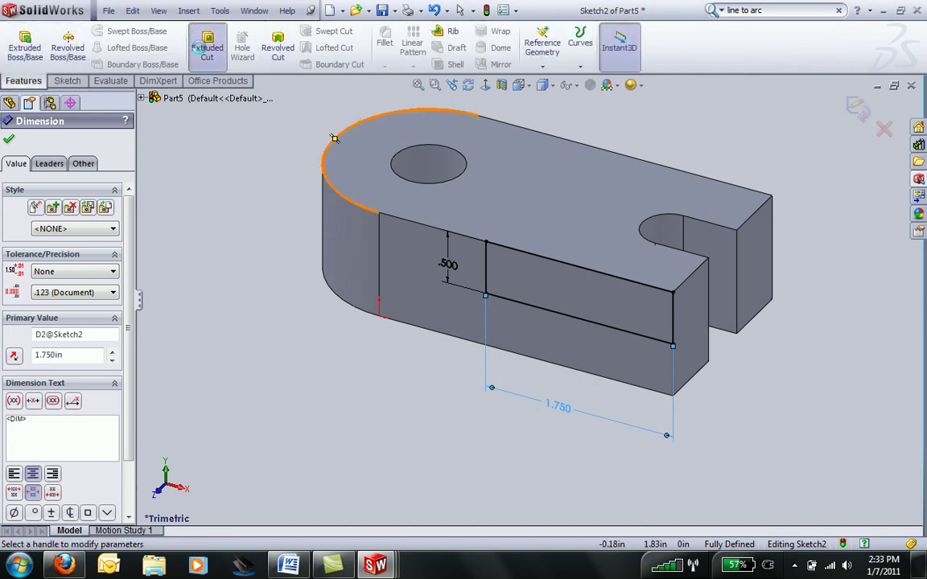
pyautogui.click(206, 49)
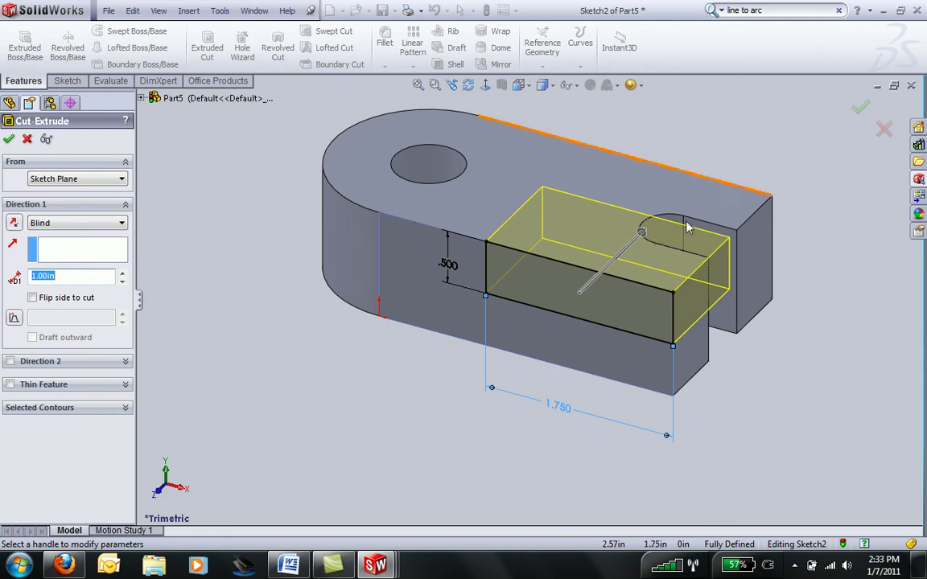
pyautogui.moveTo(686, 227); pyautogui.dragTo(624, 313, button='middle')
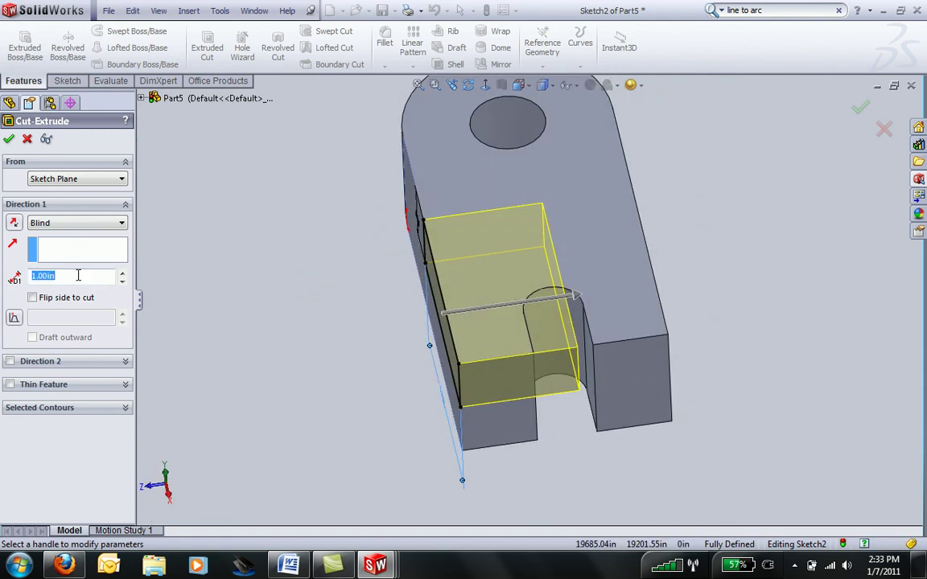
pyautogui.click(68, 225)
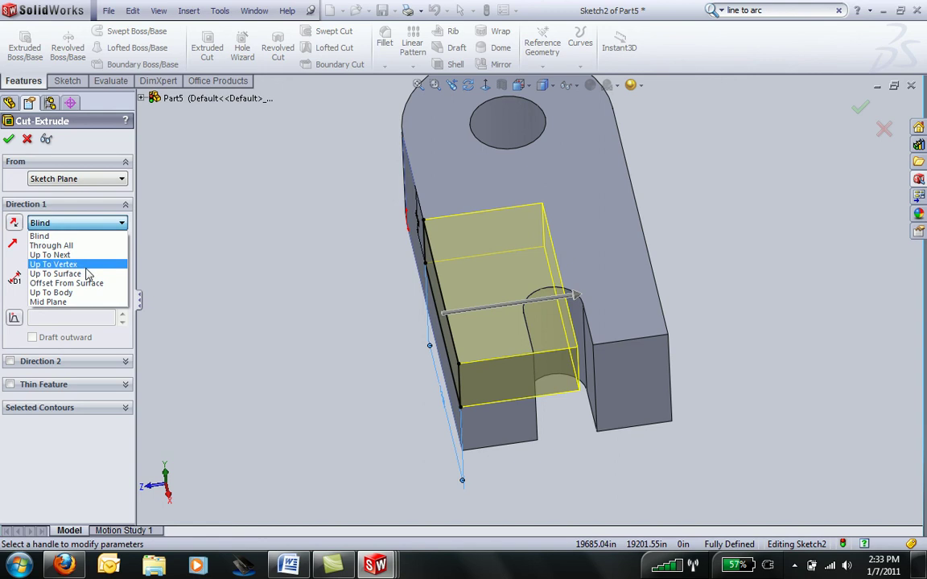
pyautogui.click(91, 245)
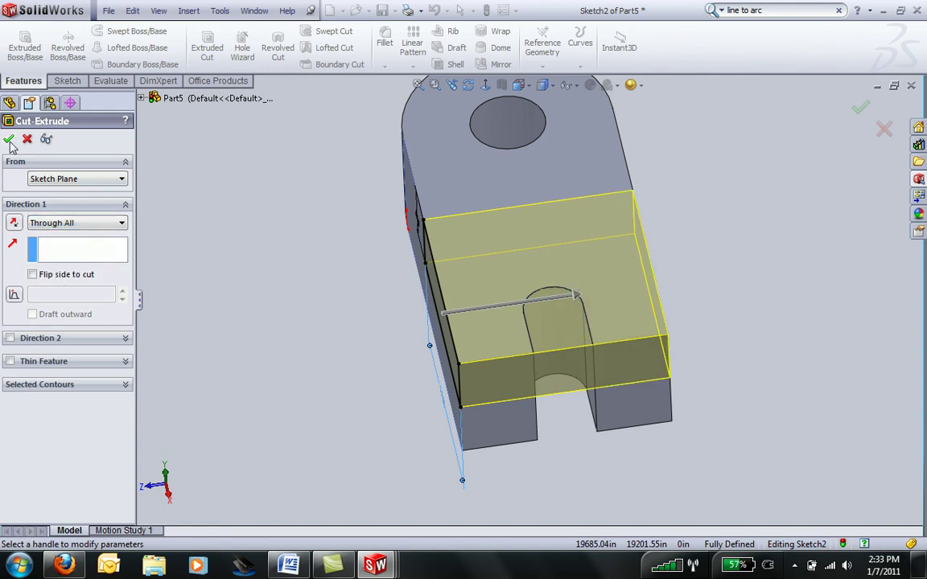
pyautogui.press('Return')
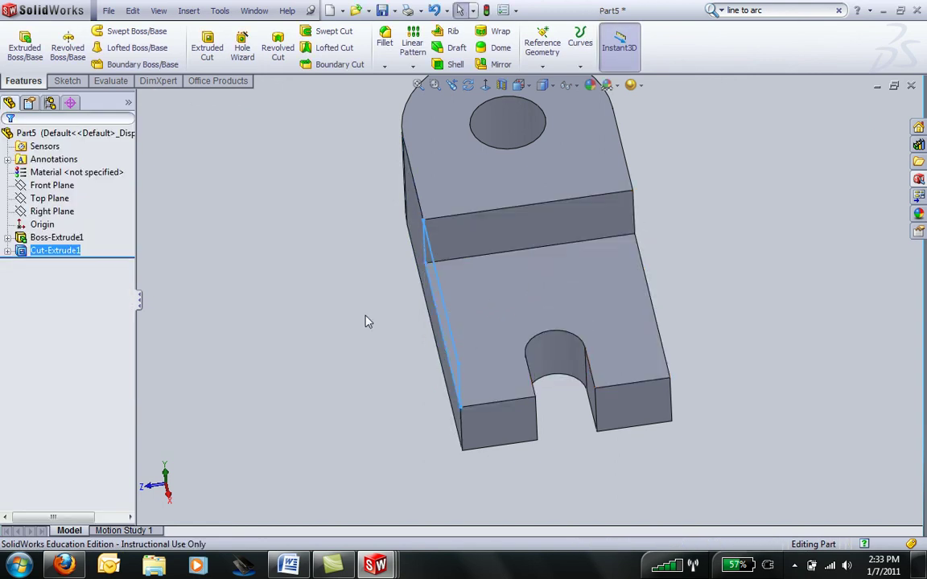
pyautogui.moveTo(366, 320); pyautogui.dragTo(448, 334, button='middle')
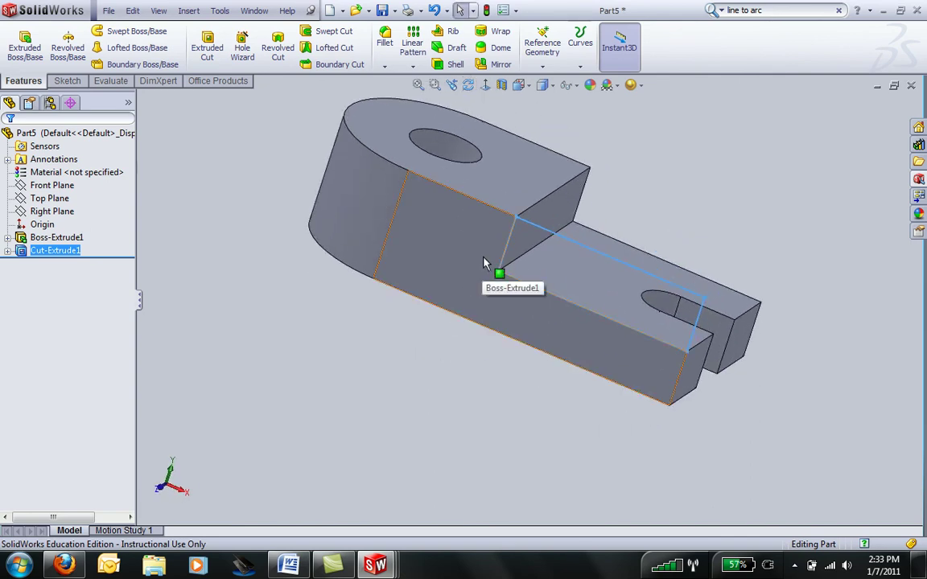
pyautogui.keyDown('ctrl'); pyautogui.moveTo(499, 252); pyautogui.dragTo(468, 356, button='middle'); pyautogui.keyUp('ctrl')
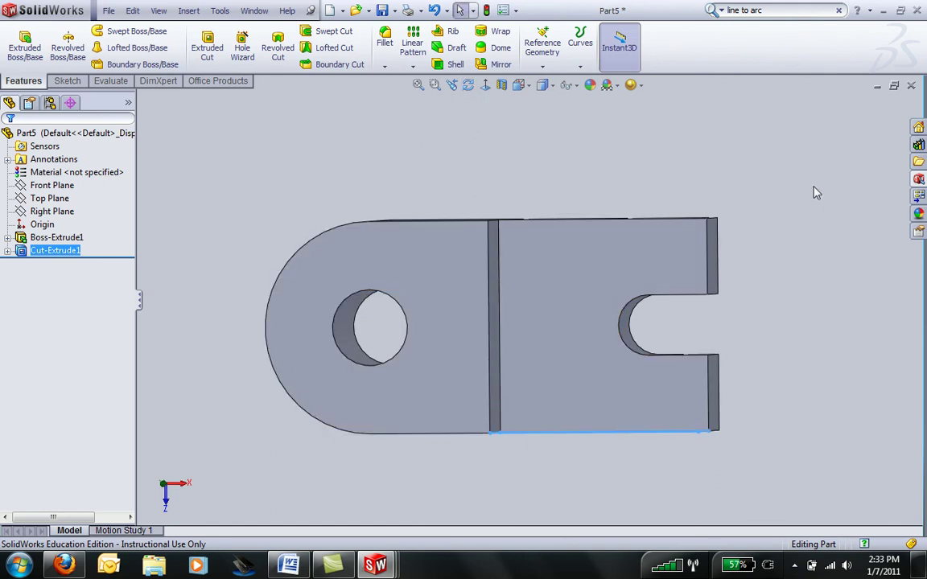